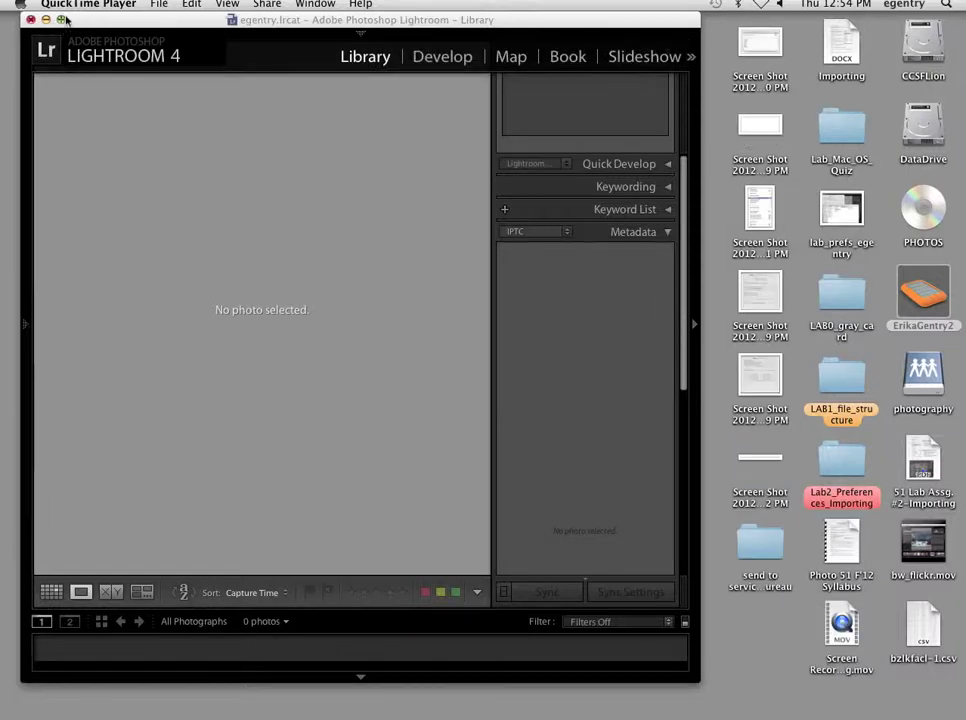
- Zoom the Lightroom window, drag it down-left out of the way, and open the external drive
left_click(62, 20)
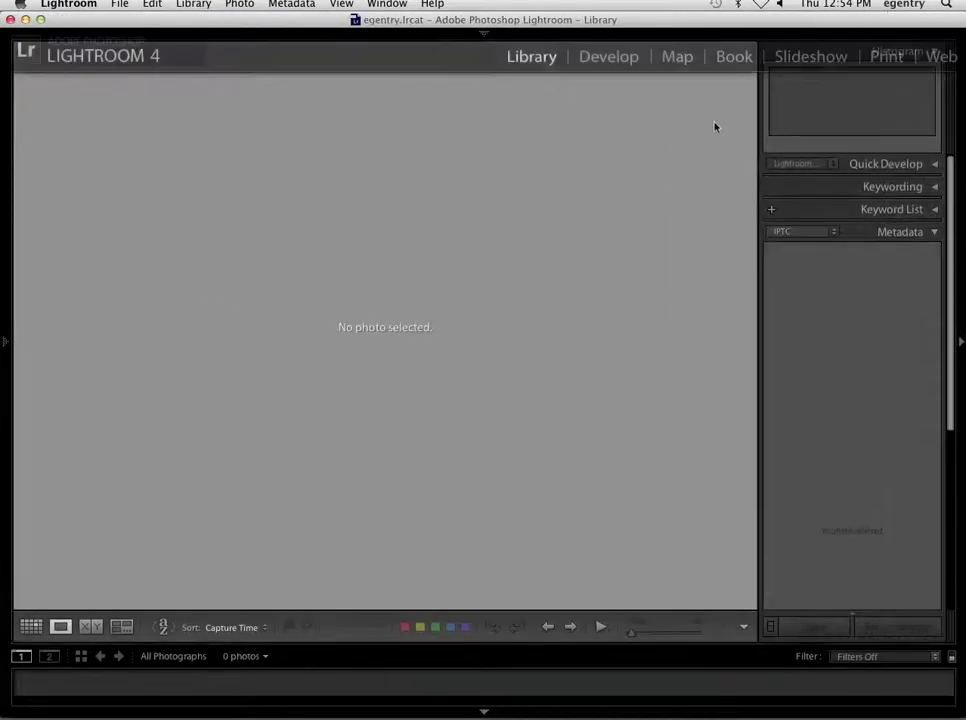
left_click_drag(719, 20, 582, 459)
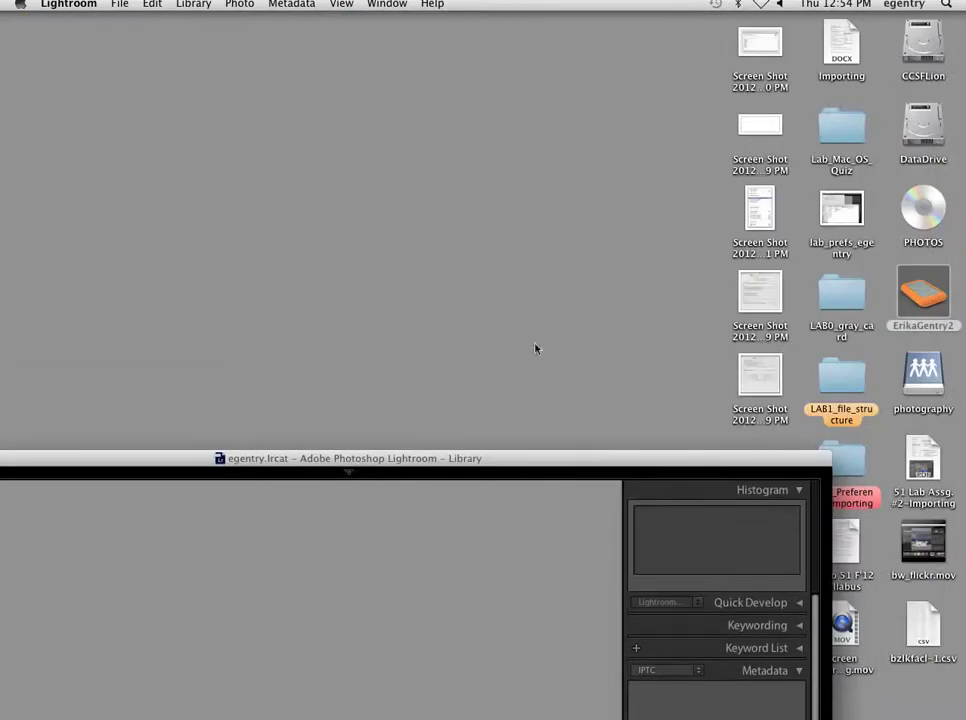
left_click(496, 282)
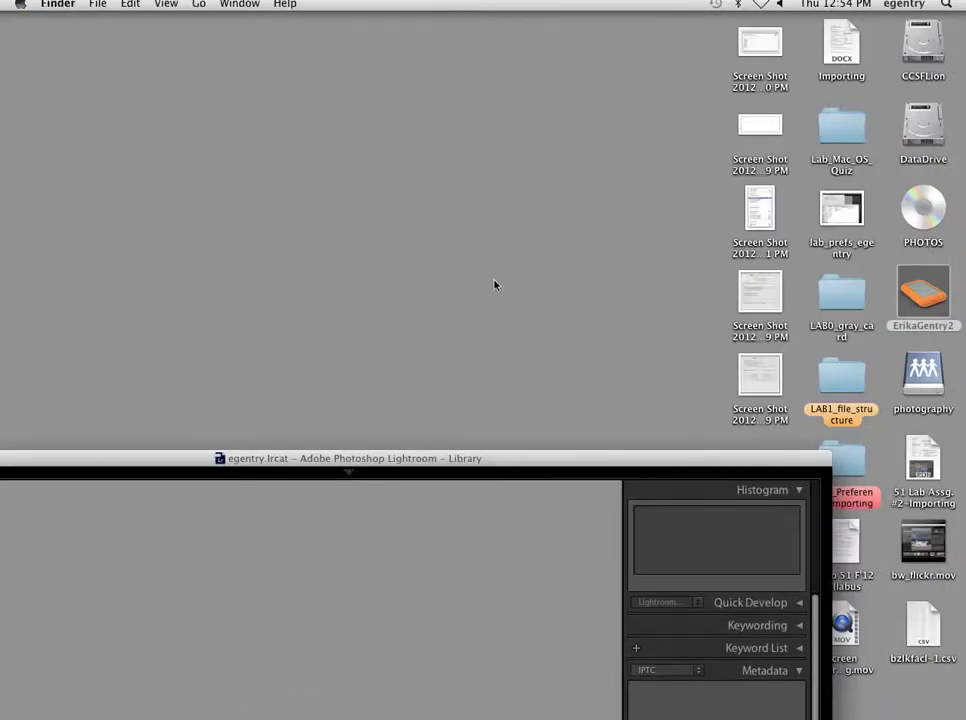
double_click(921, 296)
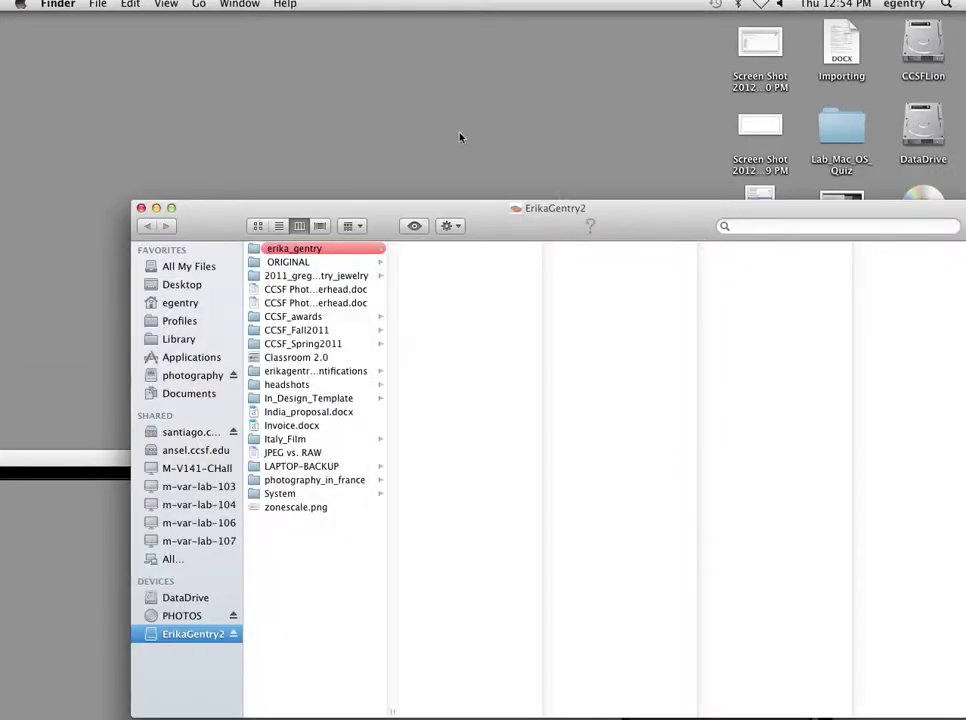
- Browse the drive's user folder into Lightroom_Catalogue and open the user's .lrcat catalog
left_click_drag(384, 205, 275, 92)
left_click(218, 135)
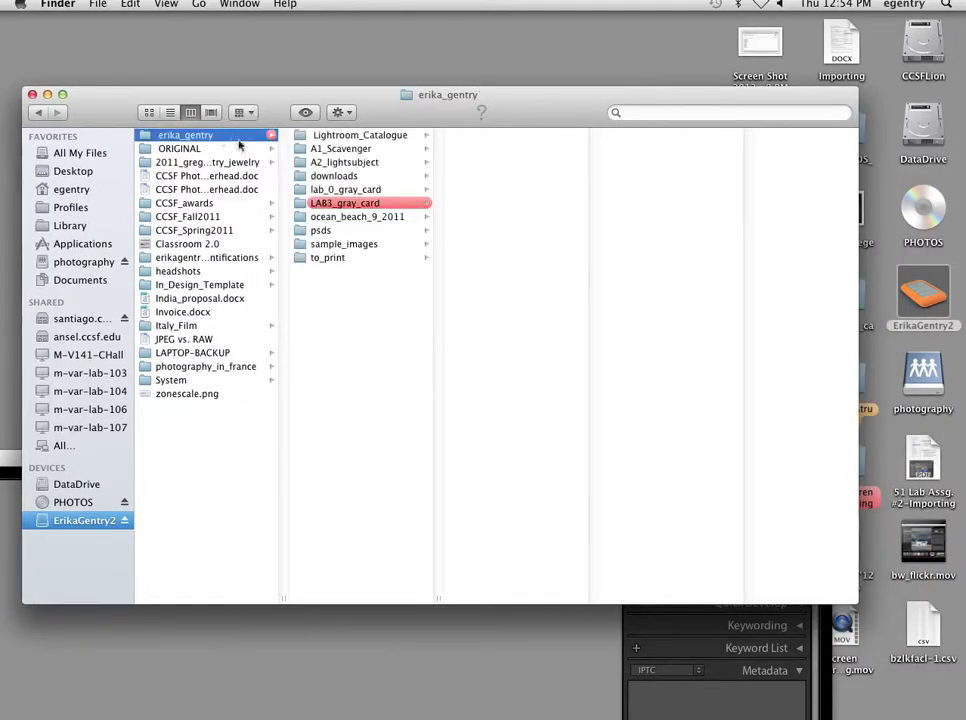
left_click(335, 135)
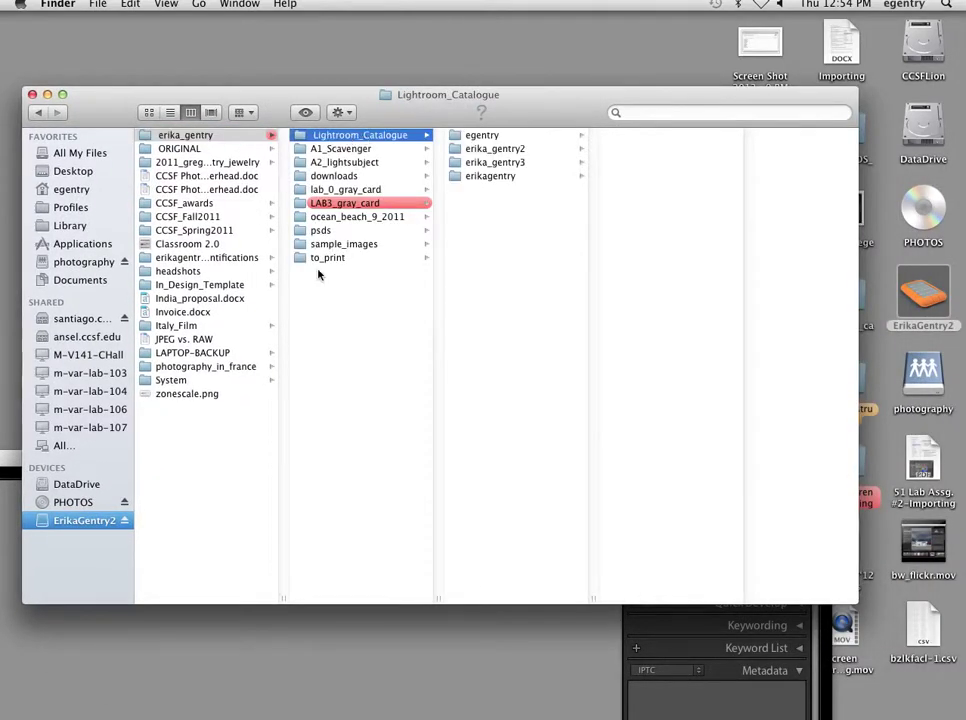
left_click(495, 148)
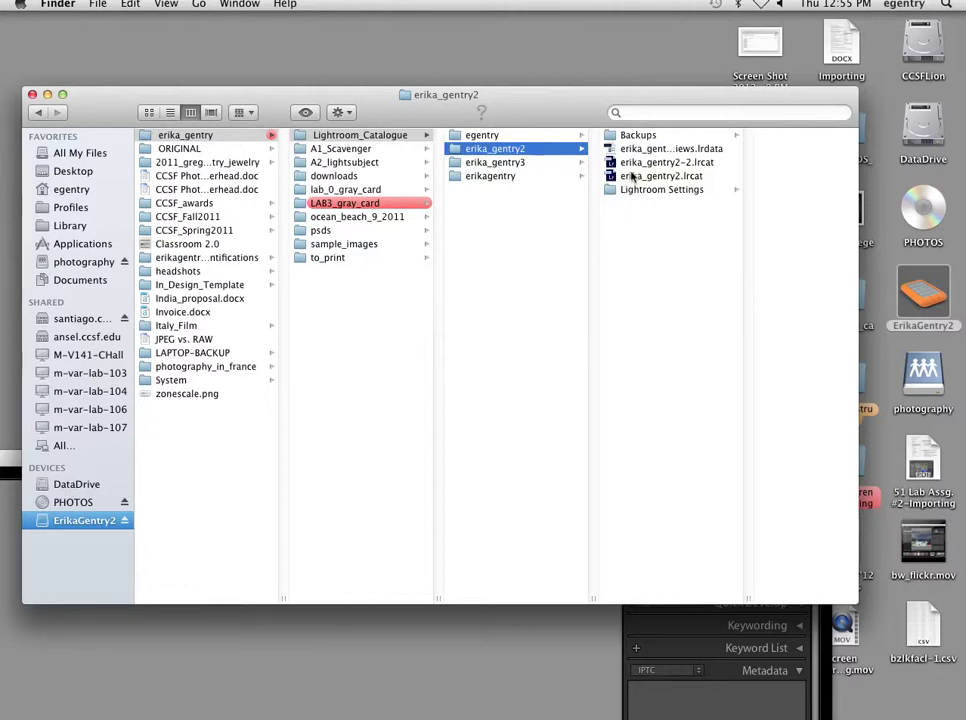
left_click(484, 136)
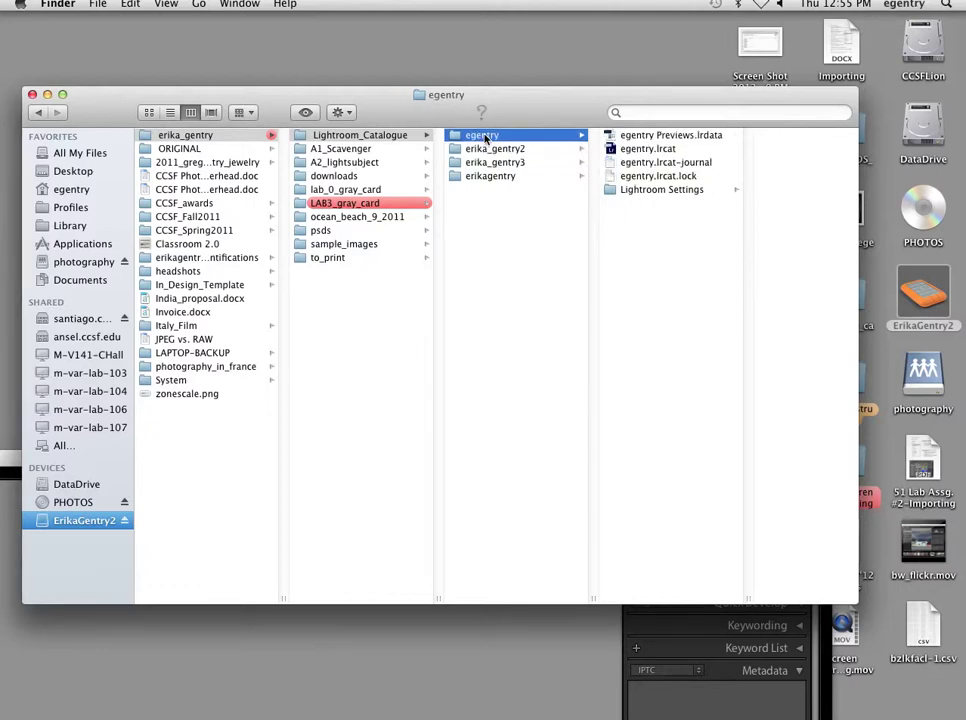
left_click_drag(460, 112, 457, 59)
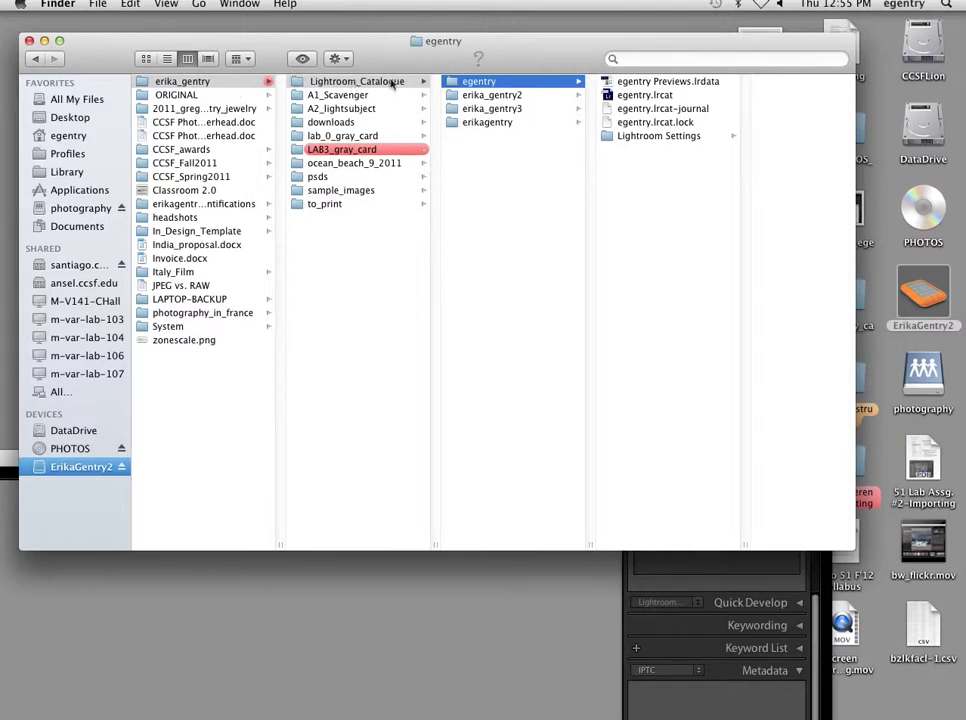
left_click(655, 95)
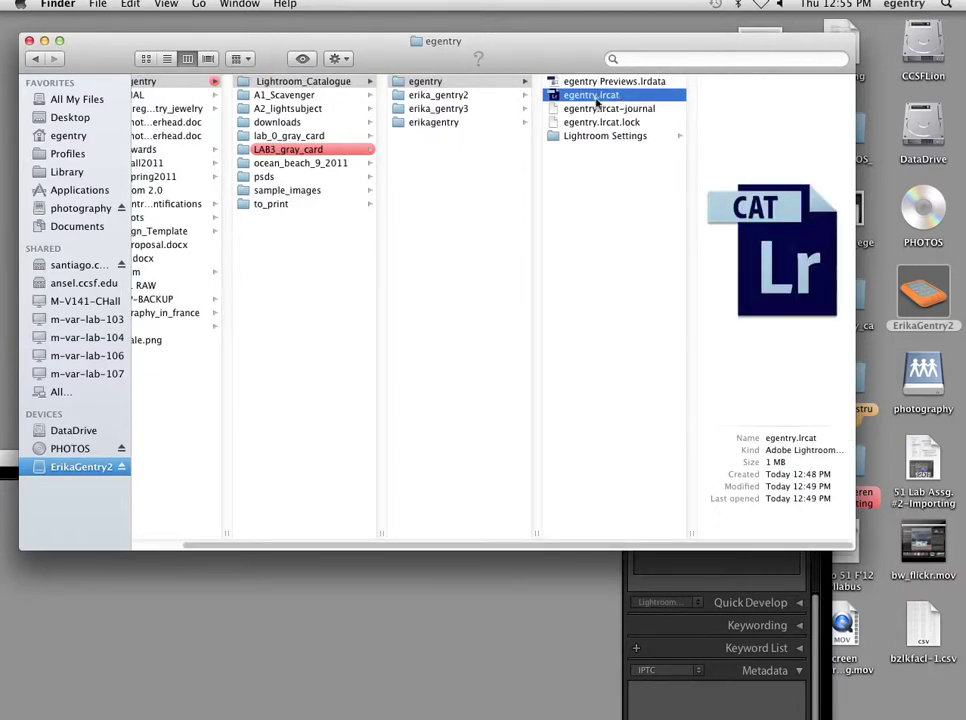
double_click(597, 98)
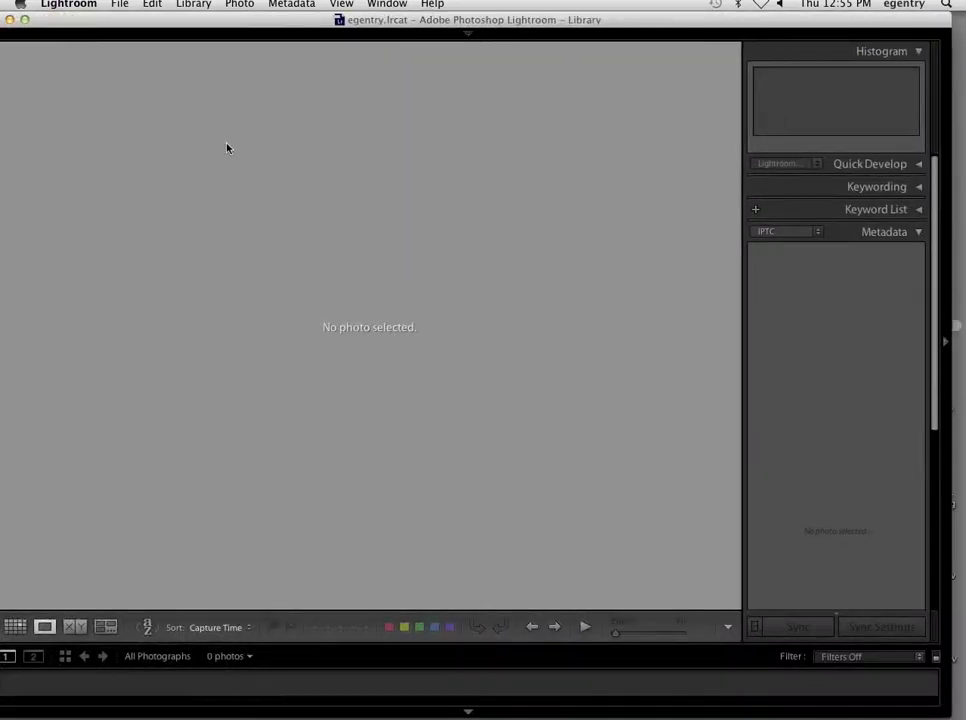
- Quit Lightroom, relaunch it from the Dock, then quit from the Select Catalog picker
key("super+w")
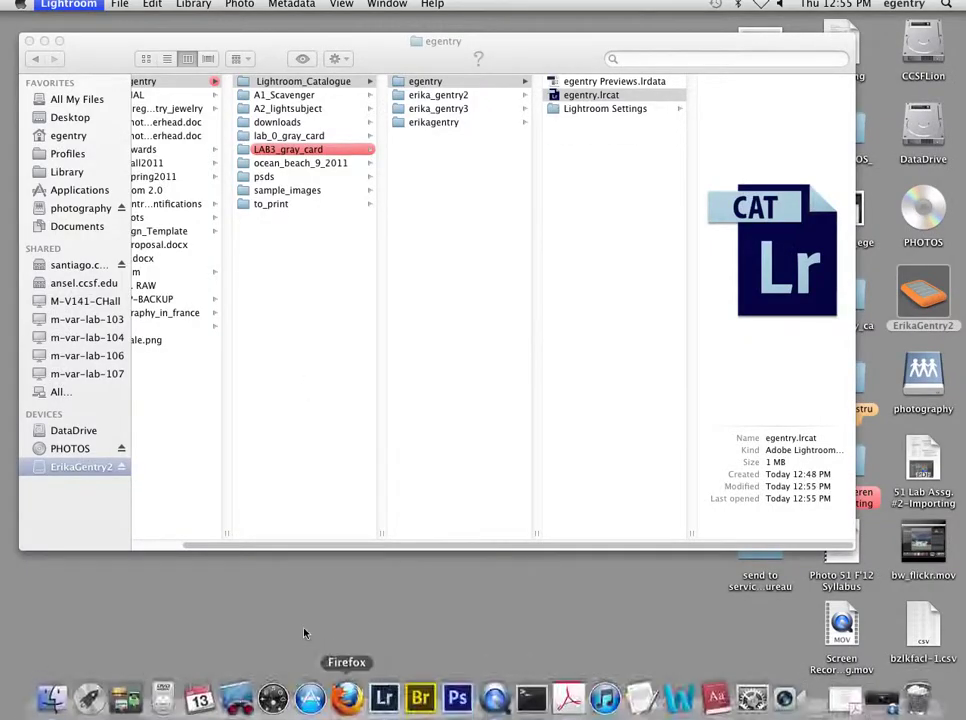
left_click(388, 692)
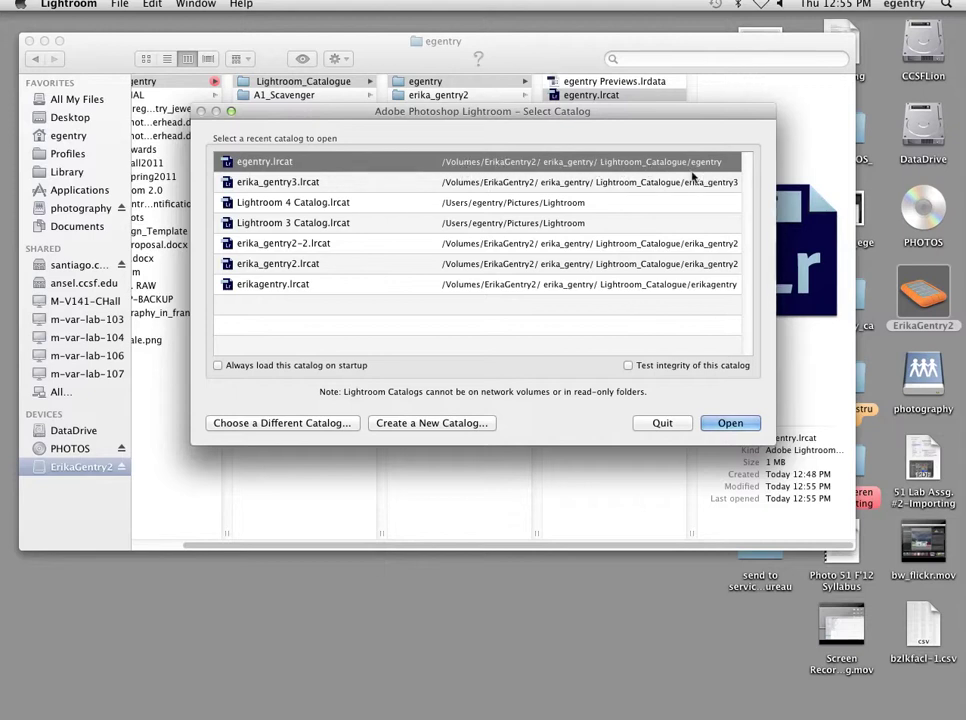
left_click(662, 422)
- Reselect the user's .lrcat catalog in Lightroom_Catalogue and open it in Lightroom
left_click(248, 84)
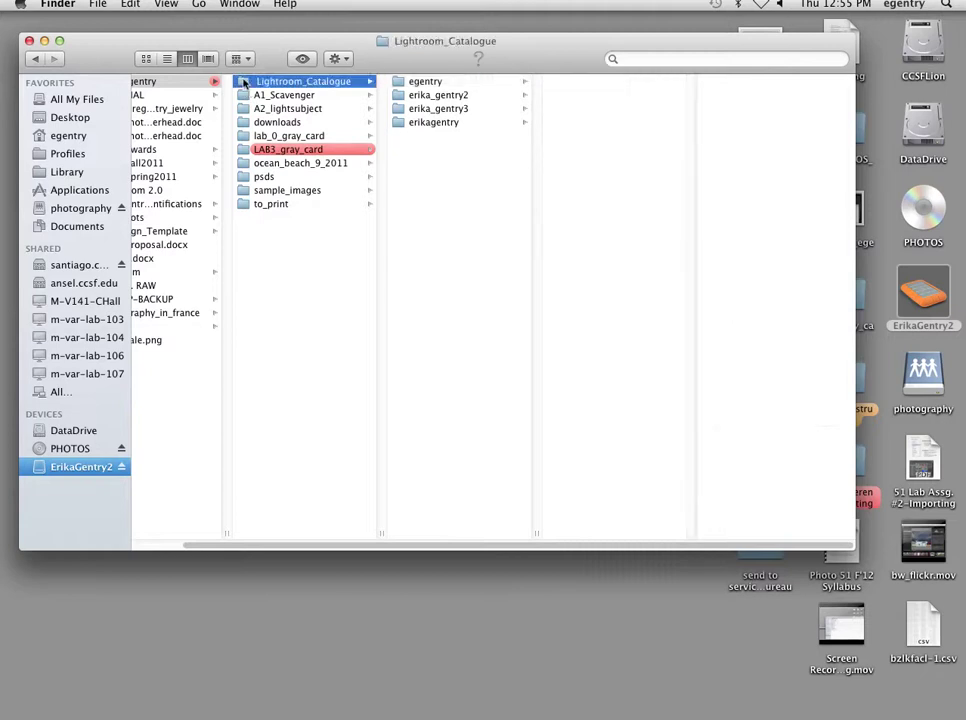
left_click(418, 83)
left_click(578, 95)
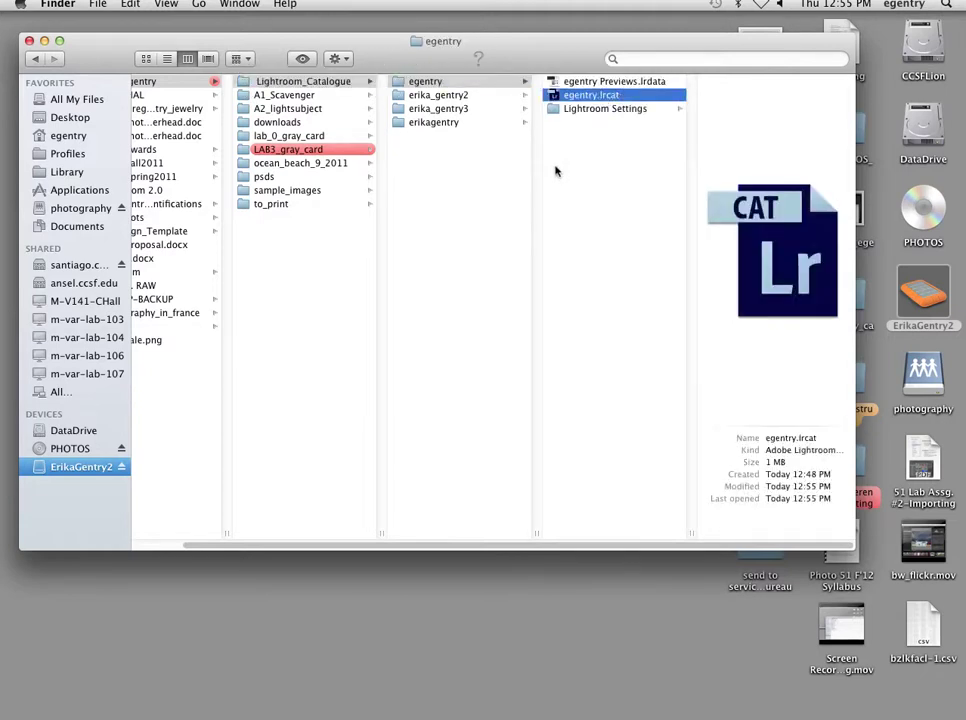
double_click(563, 96)
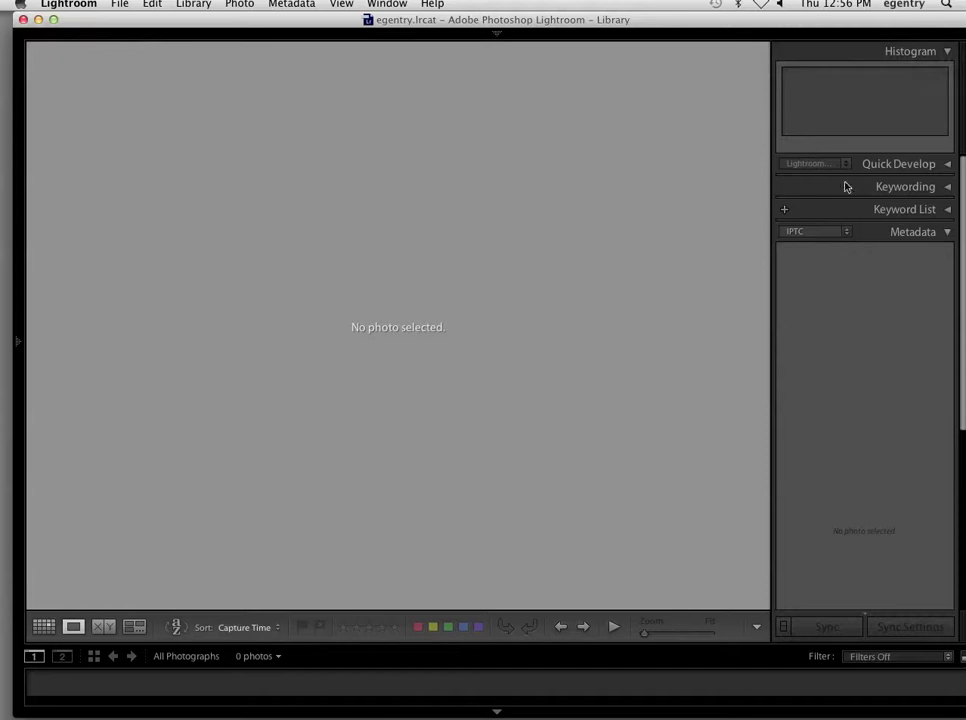
- Move Lightroom aside and show the A1_Scavenger folder's monterey photos in Finder
left_click_drag(839, 20, 477, 217)
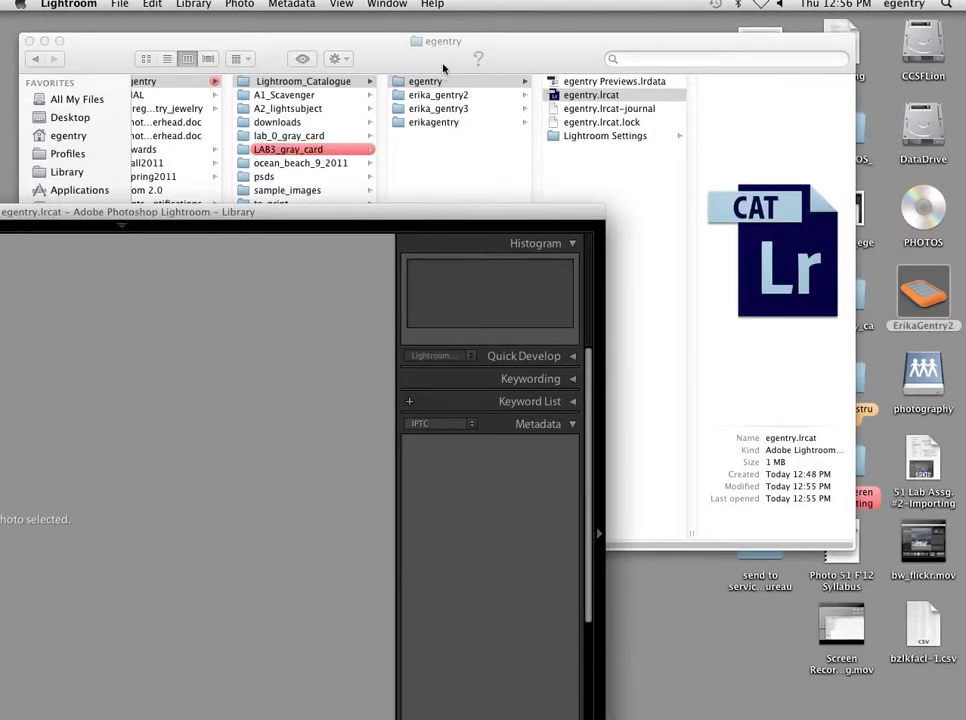
left_click(441, 68)
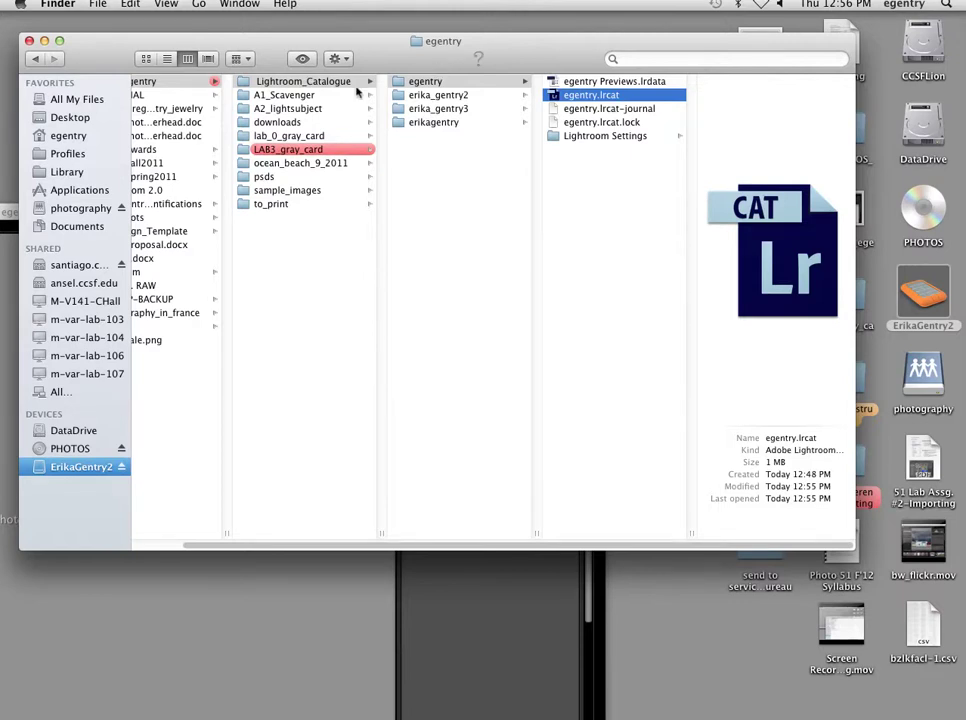
left_click(287, 95)
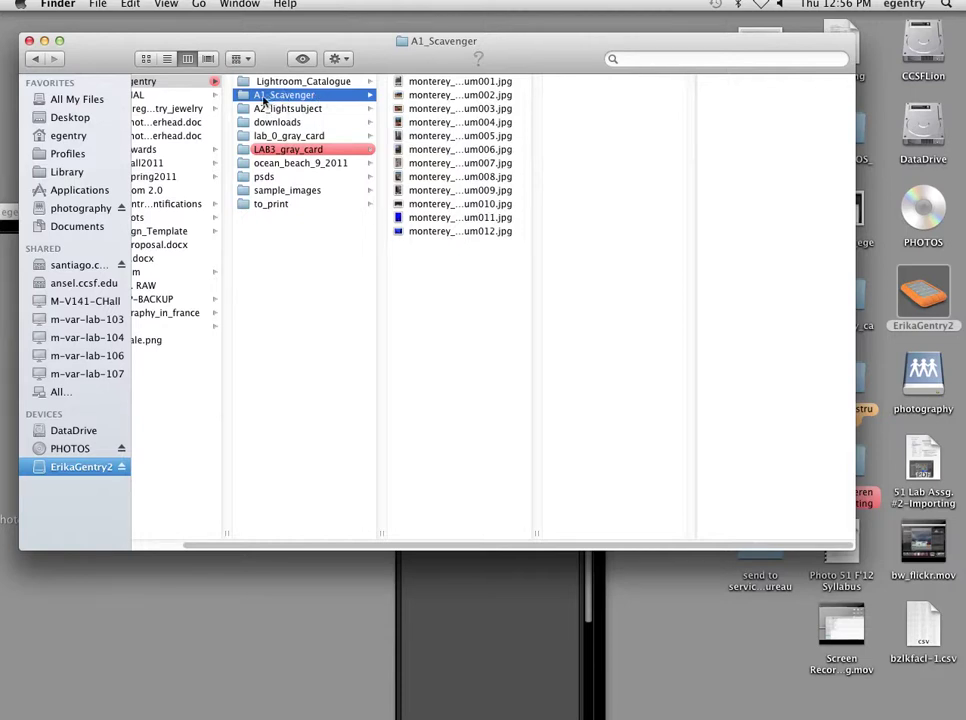
- Open the PHOTOS disc and its Pictures folder
left_click(922, 200)
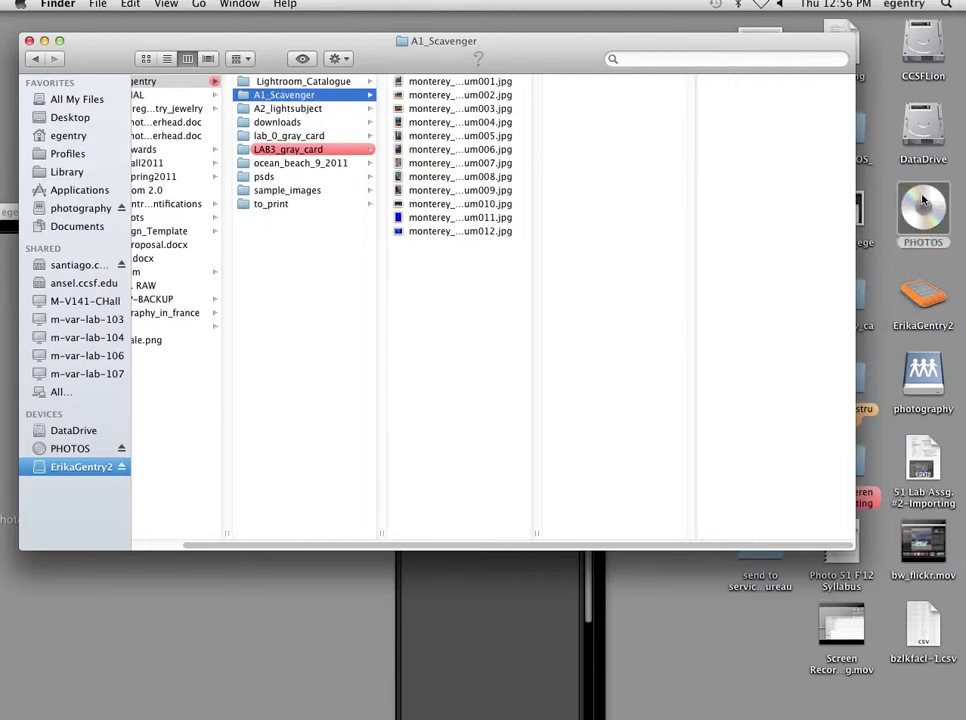
left_click(924, 204)
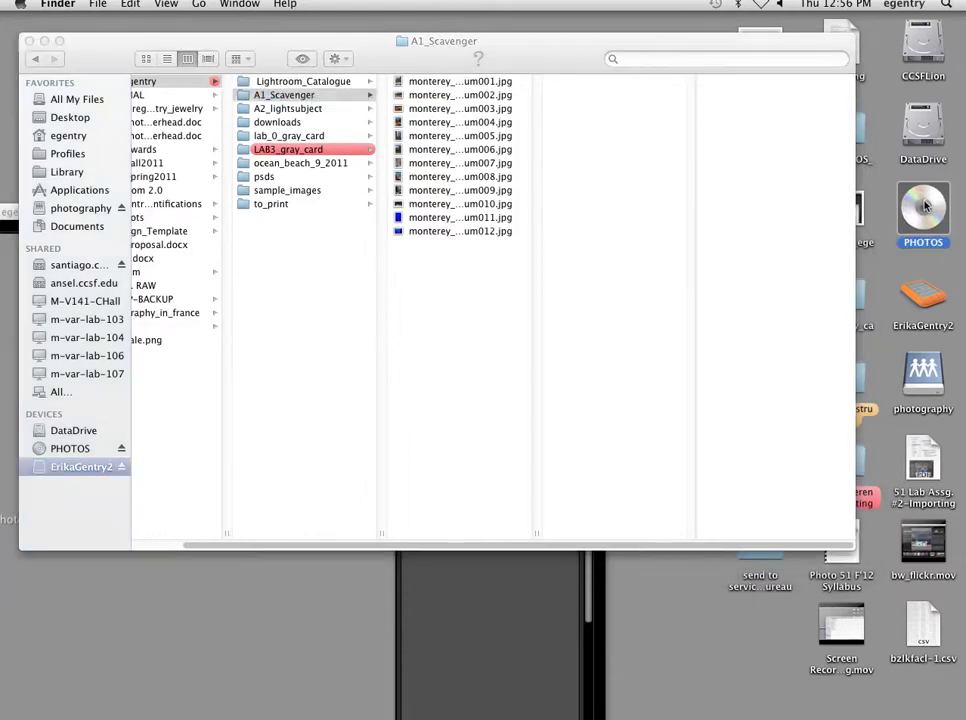
double_click(924, 205)
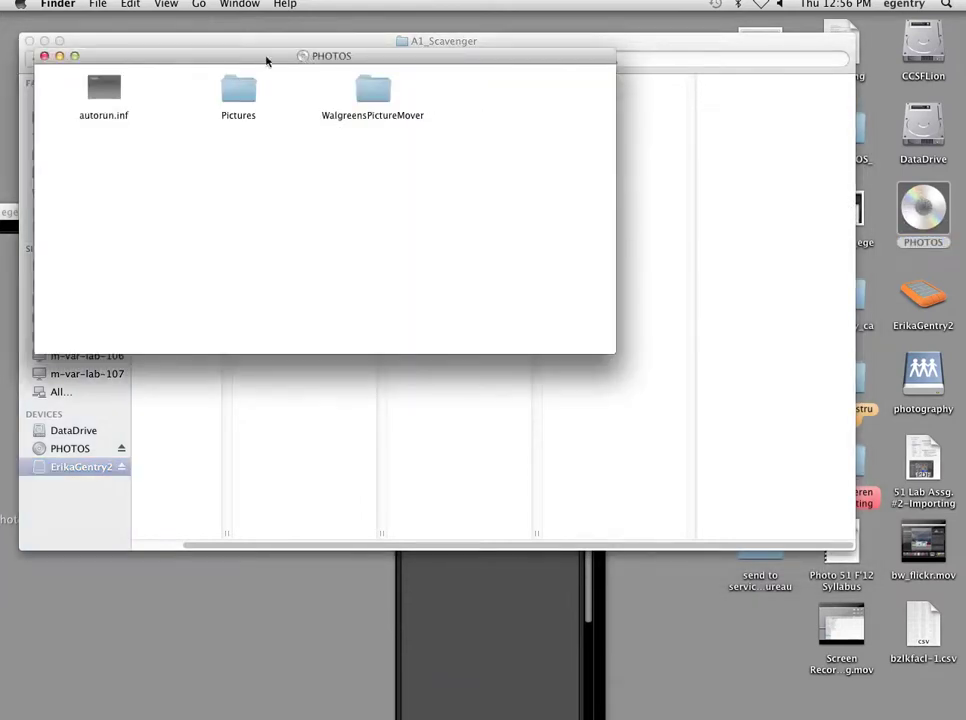
left_click_drag(267, 60, 472, 345)
left_click(441, 368)
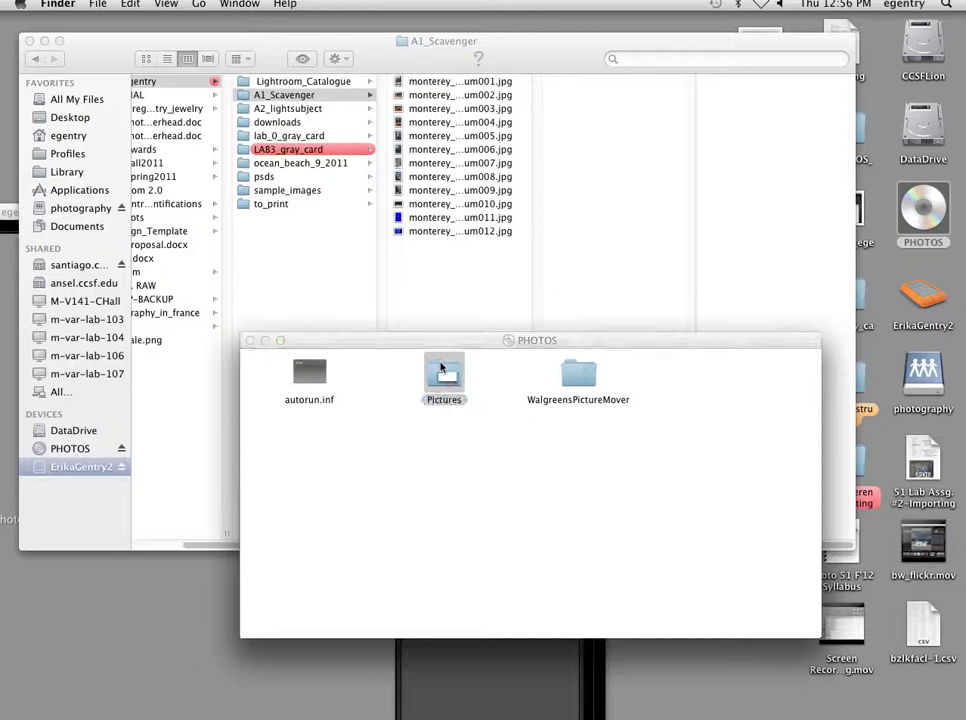
double_click(441, 368)
left_click(448, 373)
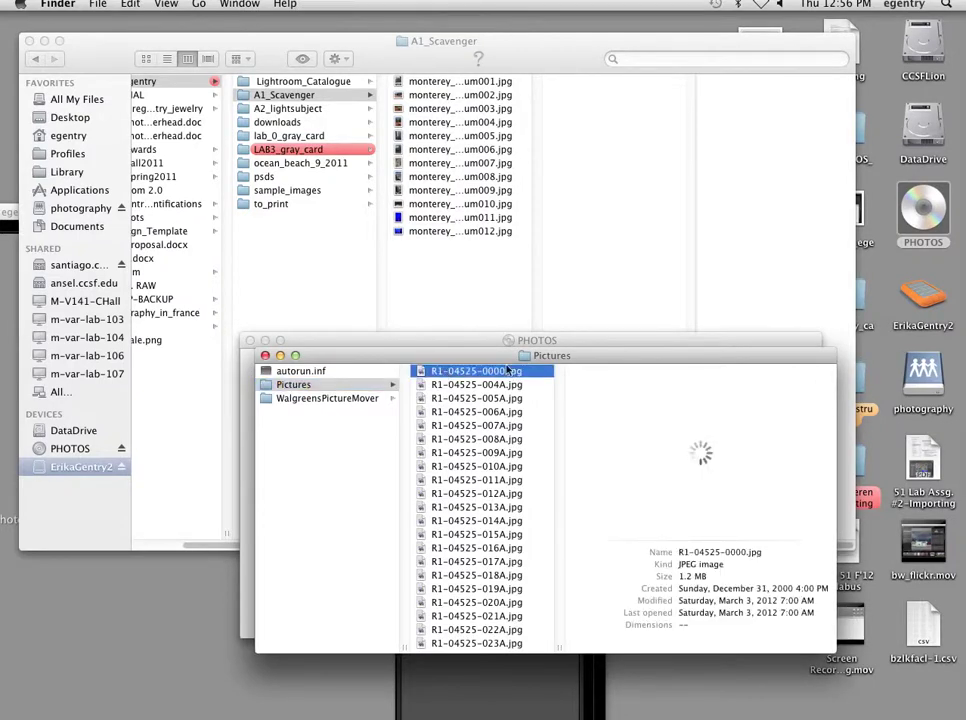
left_click_drag(449, 360, 526, 517)
left_click_drag(457, 277, 522, 235)
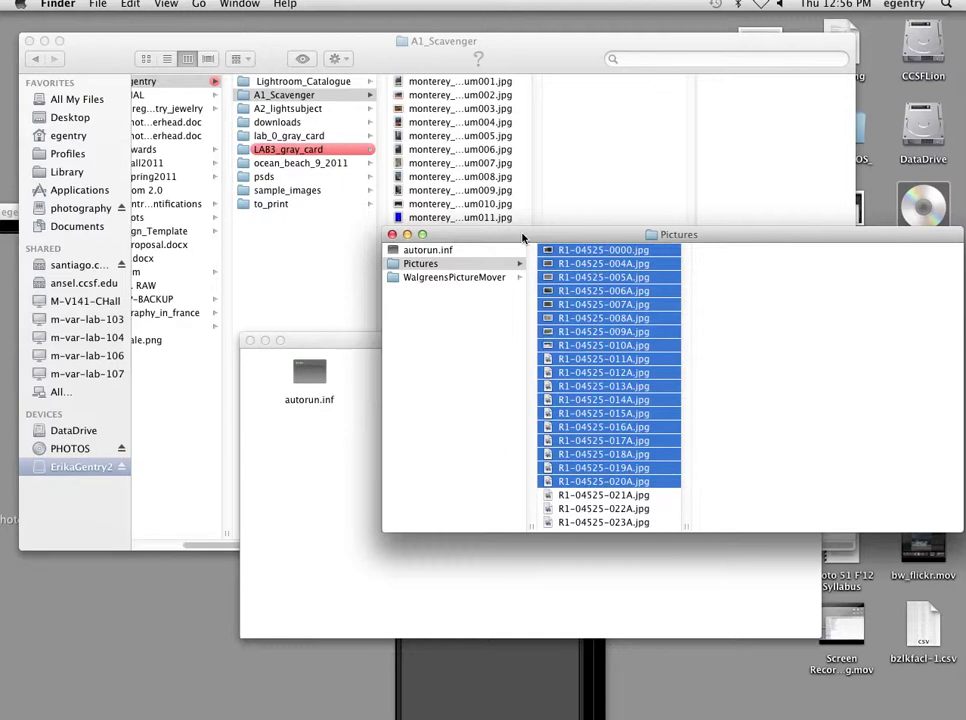
left_click_drag(522, 237, 420, 278)
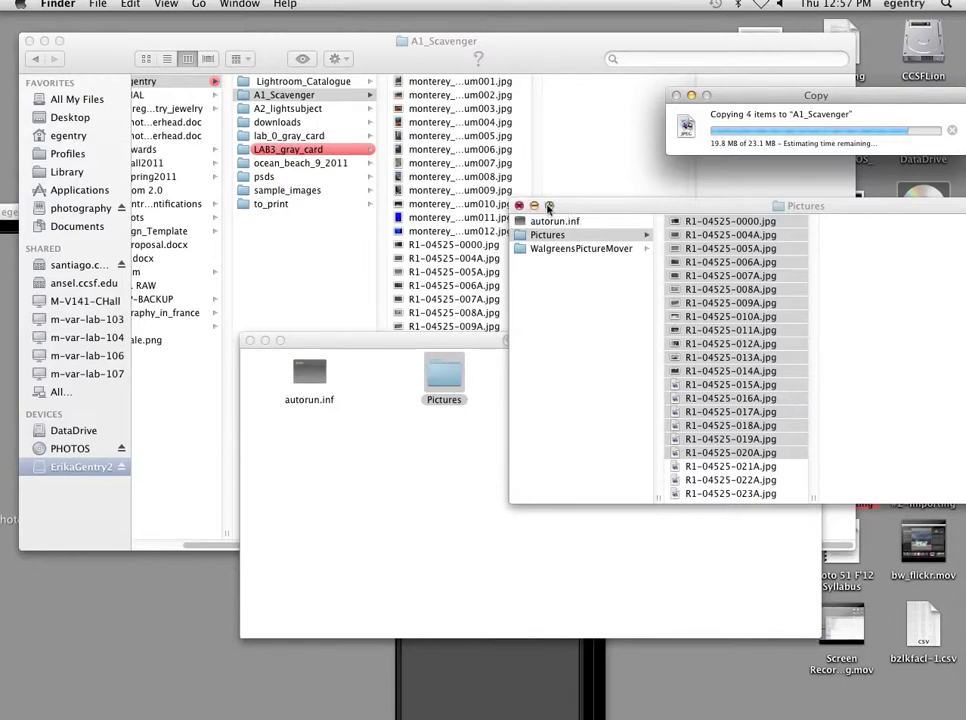
- Close the card's Pictures window and the PHOTOS card window
left_click(519, 206)
left_click(264, 341)
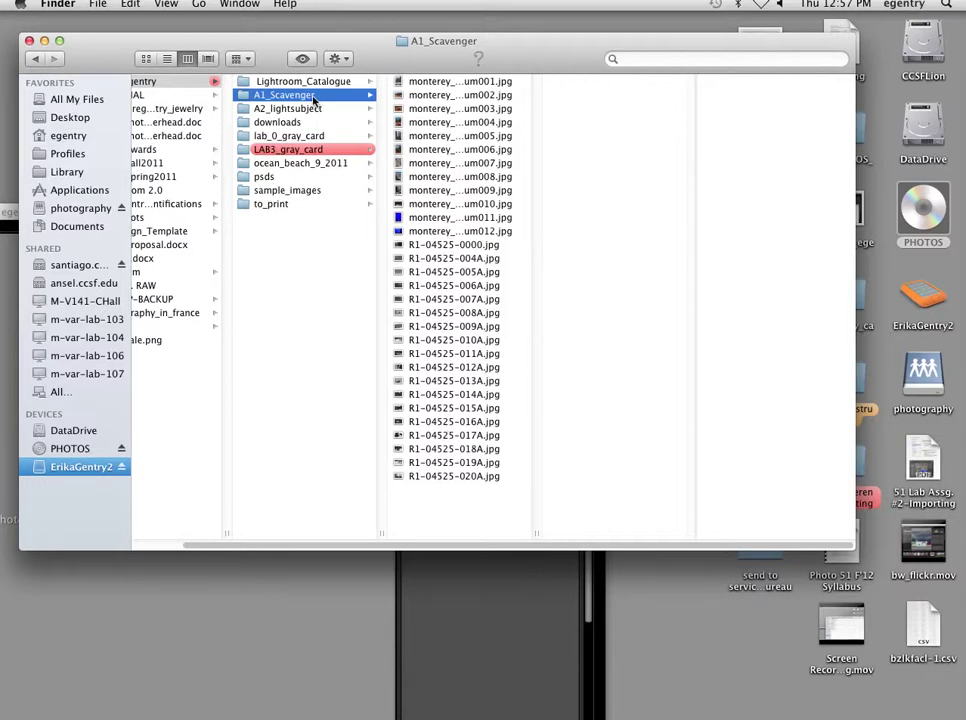
- Copy the LAB3_gray_card folder from lab_0_gray_card onto the desktop
left_click(289, 138)
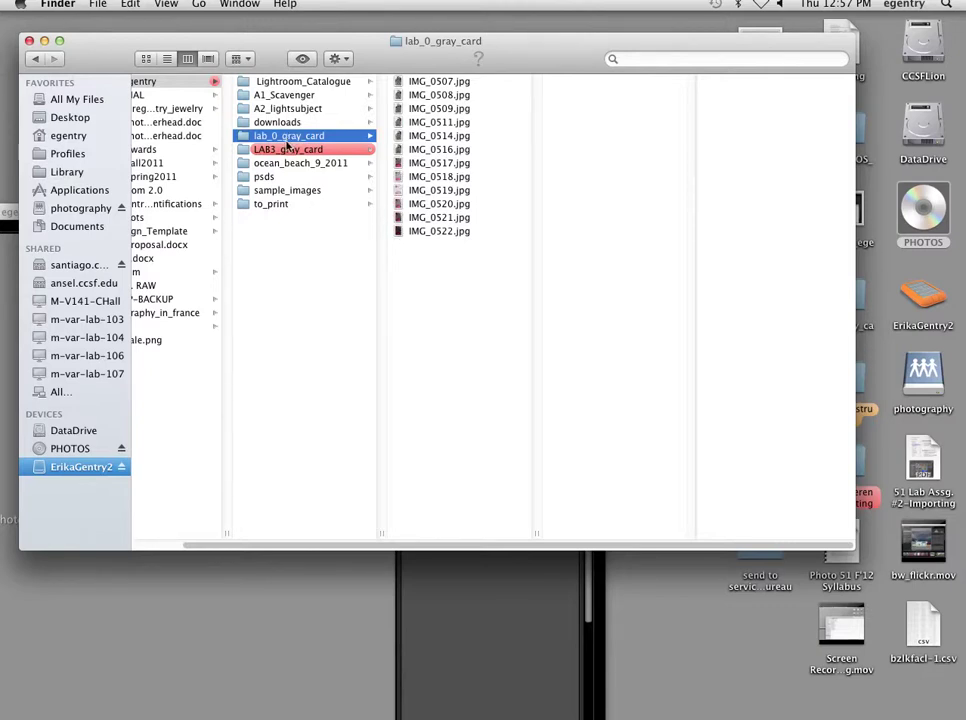
left_click(282, 149)
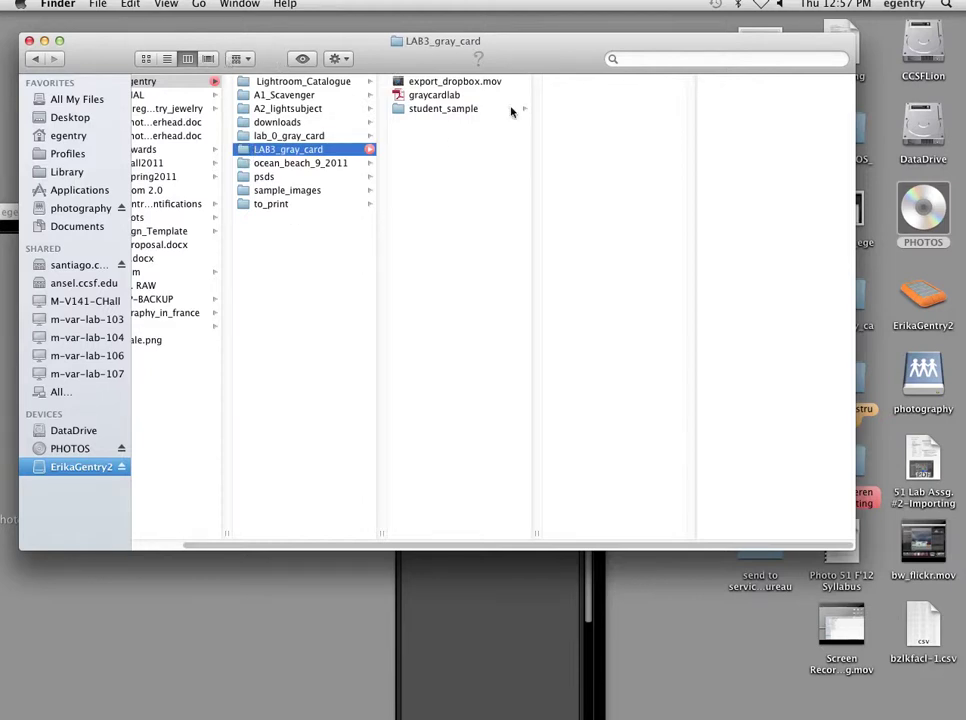
left_click_drag(506, 61, 627, 248)
left_click_drag(409, 336, 347, 104)
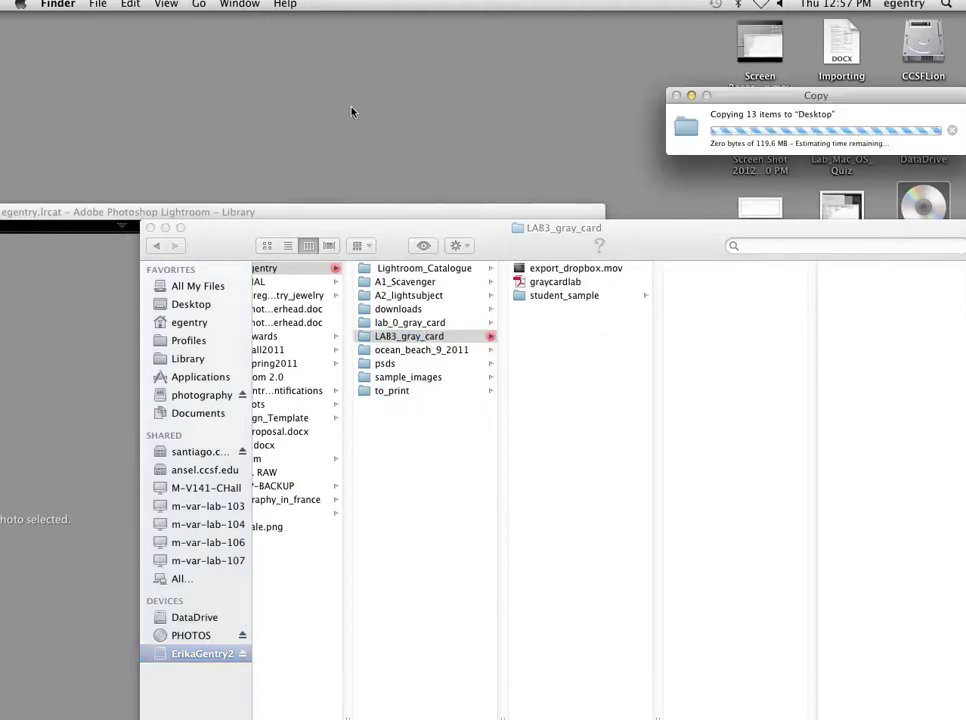
left_click_drag(560, 228, 480, 23)
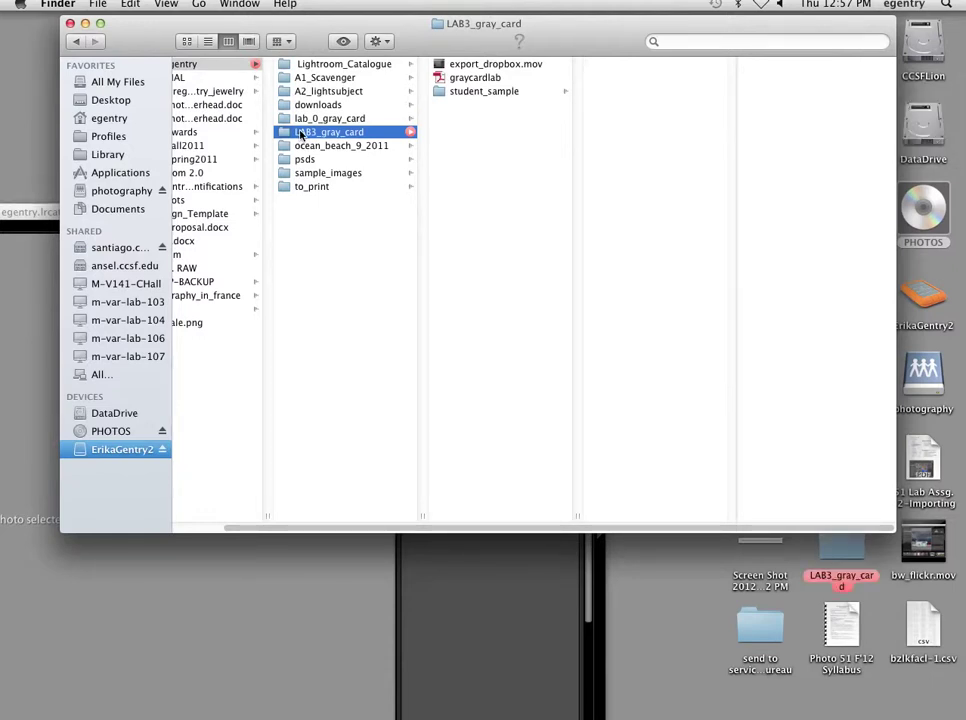
- Zoom the Lightroom Library to full screen and choose File > Import Photos and Video
left_click_drag(26, 218, 427, 107)
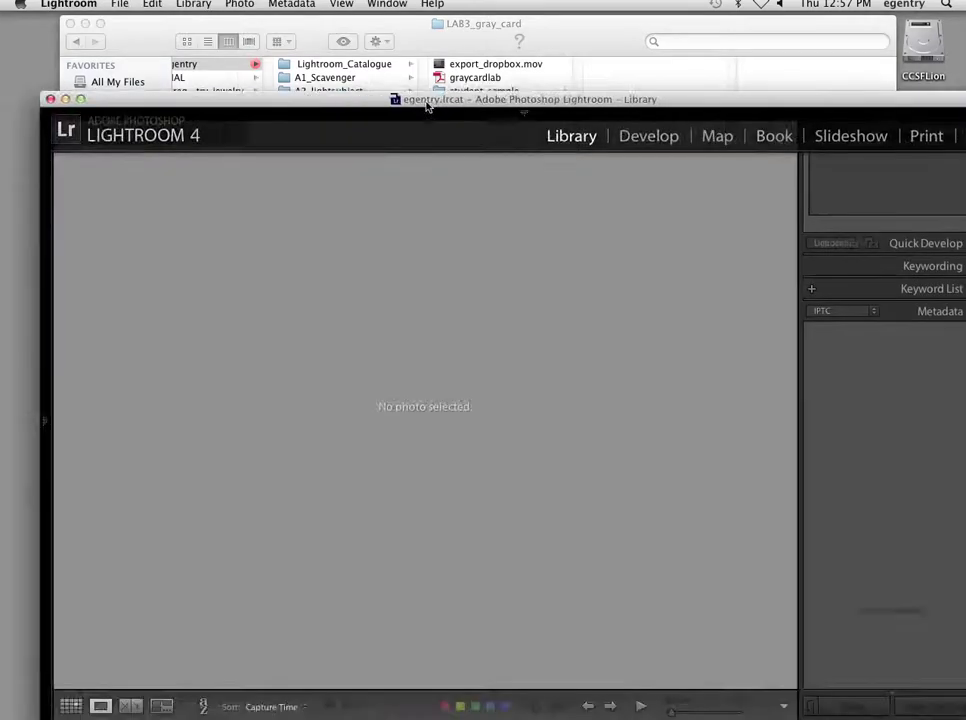
double_click(427, 102)
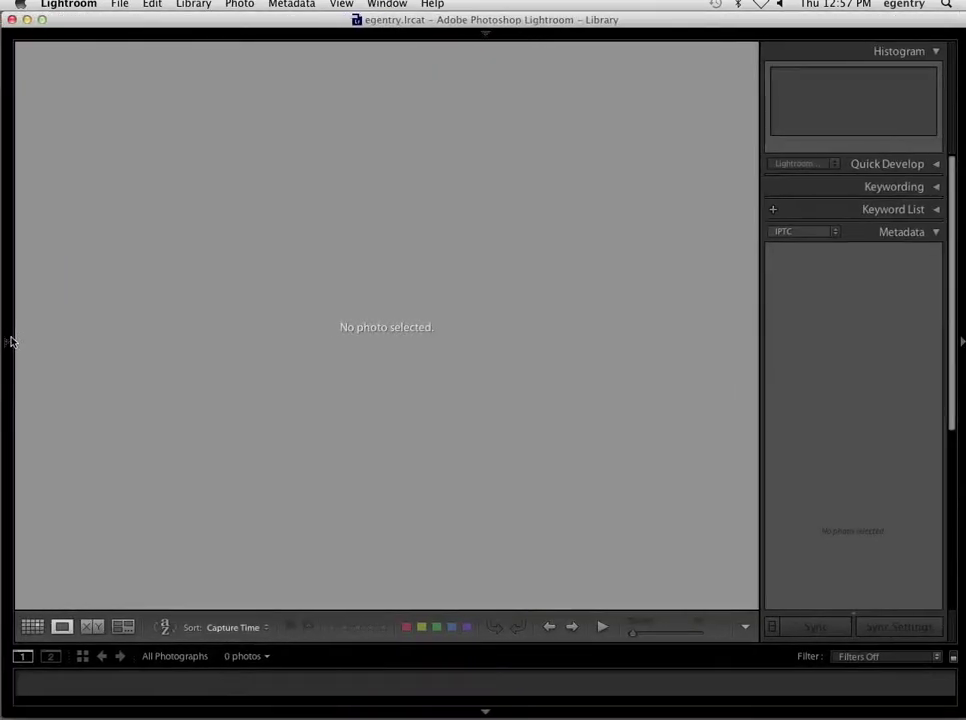
mouse_move(8, 344)
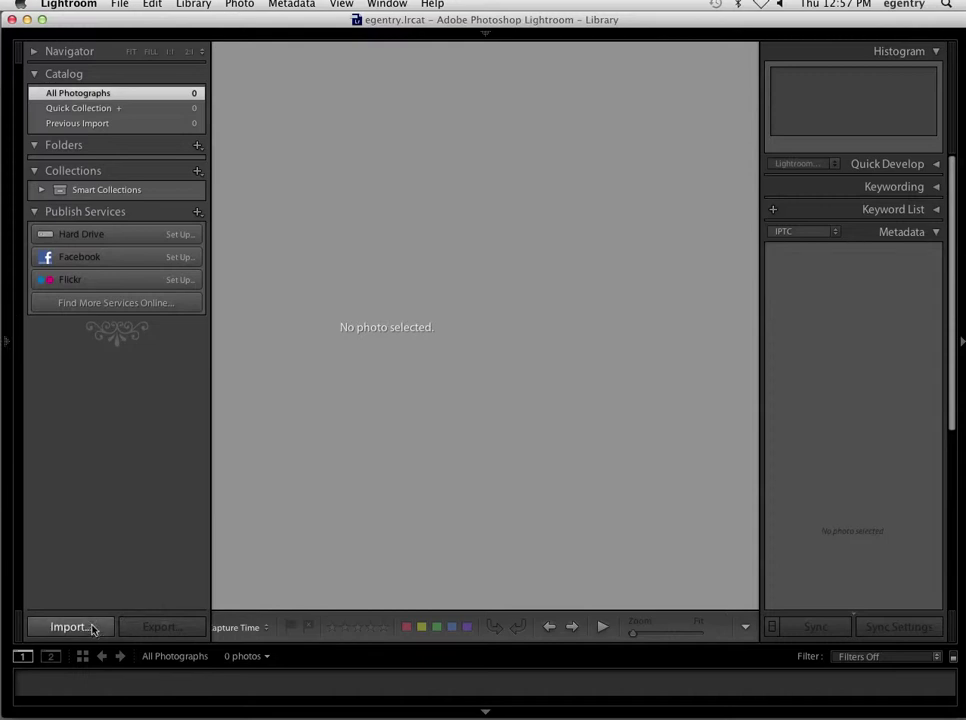
left_click(121, 6)
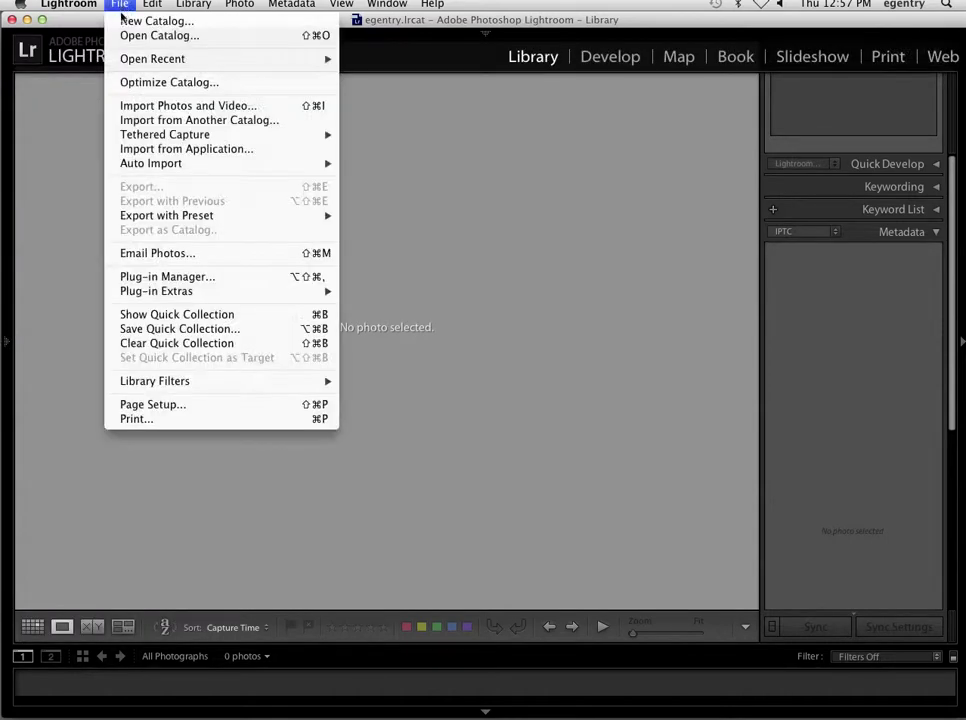
left_click(128, 106)
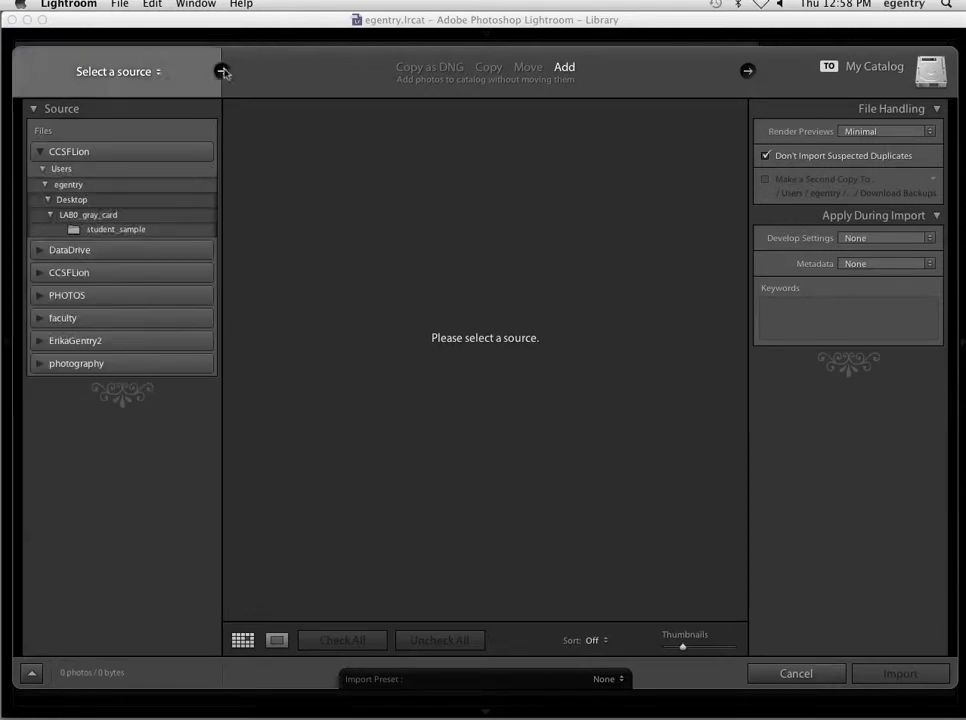
- Set the import source to the external drive's main user folder and choose Copy as DNG
left_click(73, 157)
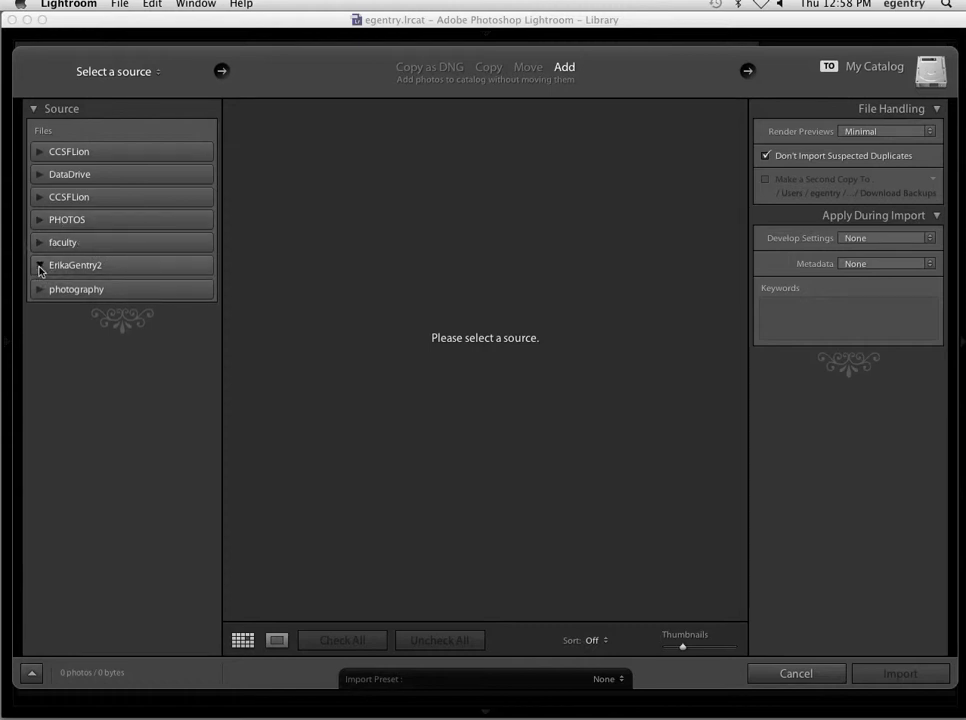
left_click(40, 266)
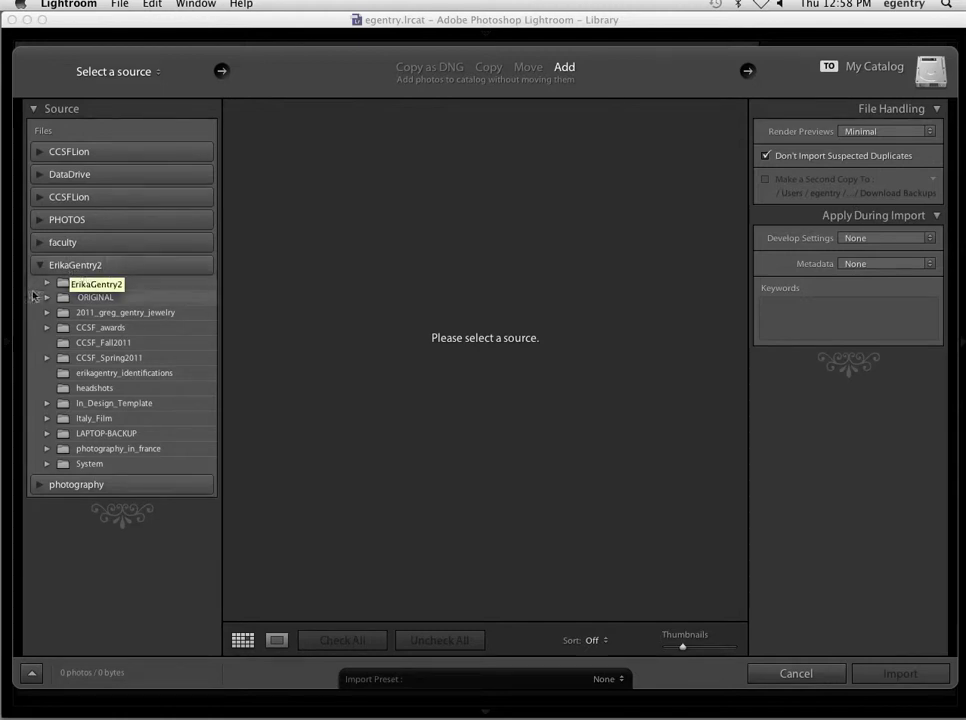
left_click(46, 282)
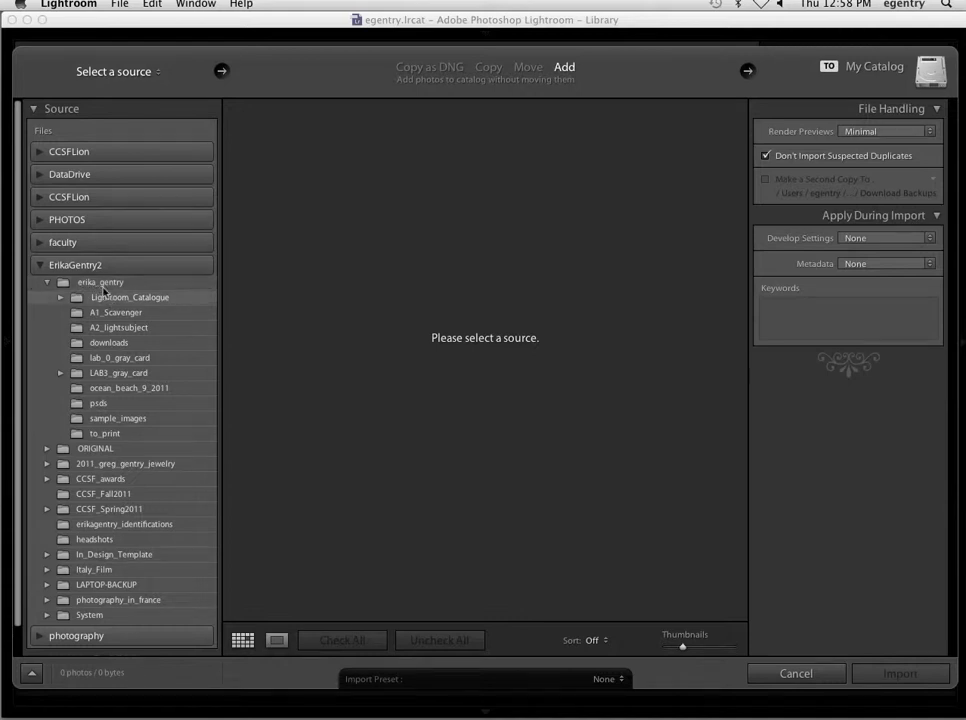
left_click(102, 284)
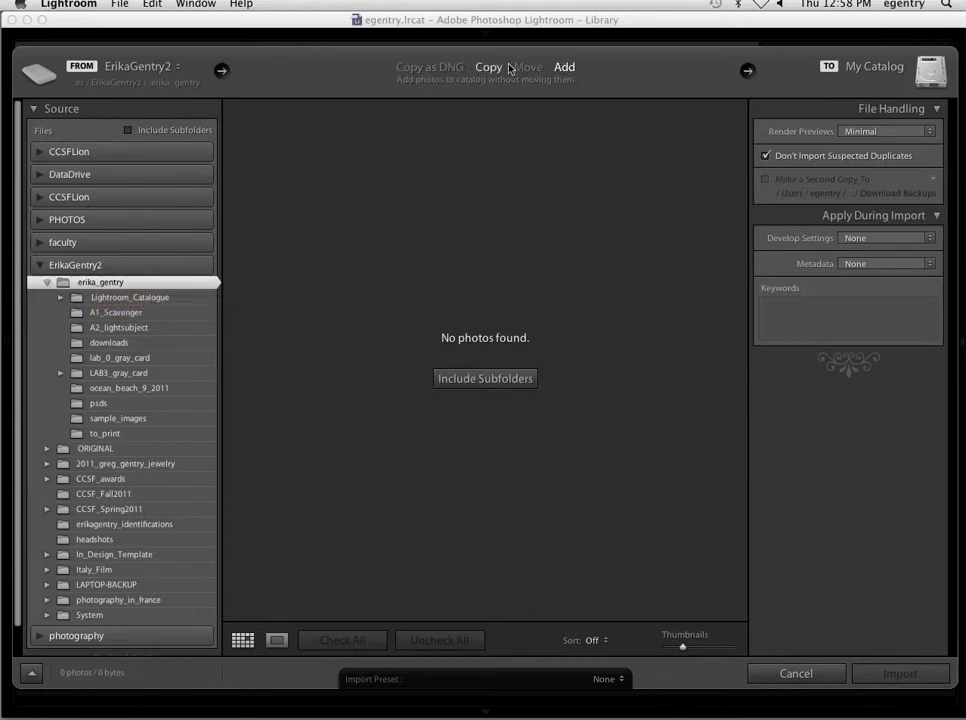
left_click(429, 69)
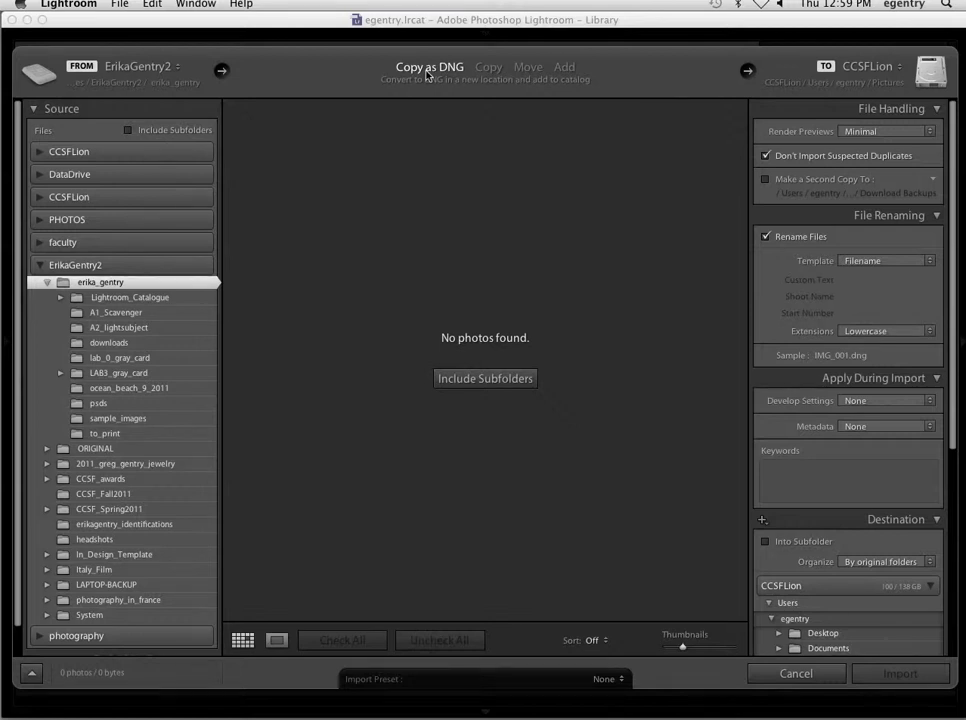
- Switch the import mode from Move to Add so photos stay in place
left_click(524, 68)
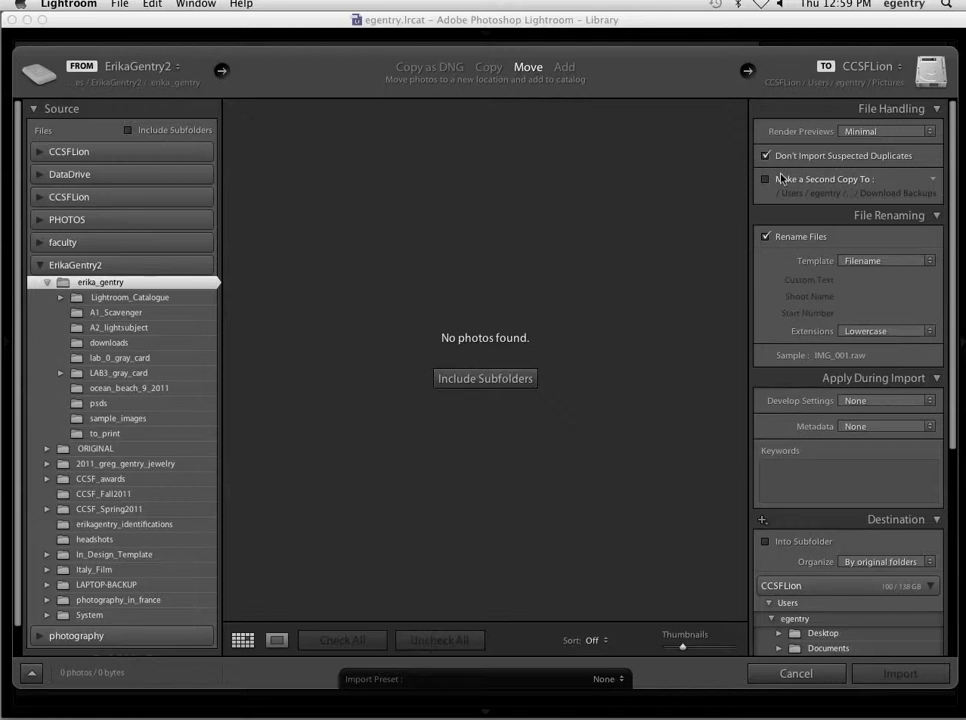
left_click(565, 68)
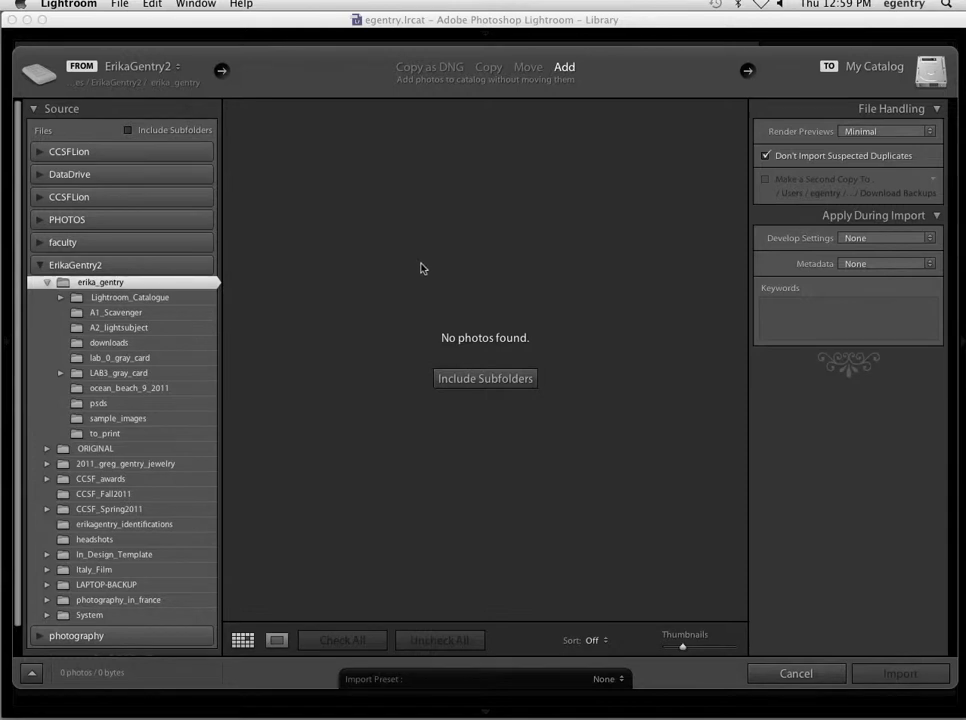
- Include subfolders so all 89 photos (320 MB) show checked, then scroll through the grid and back up
left_click(469, 380)
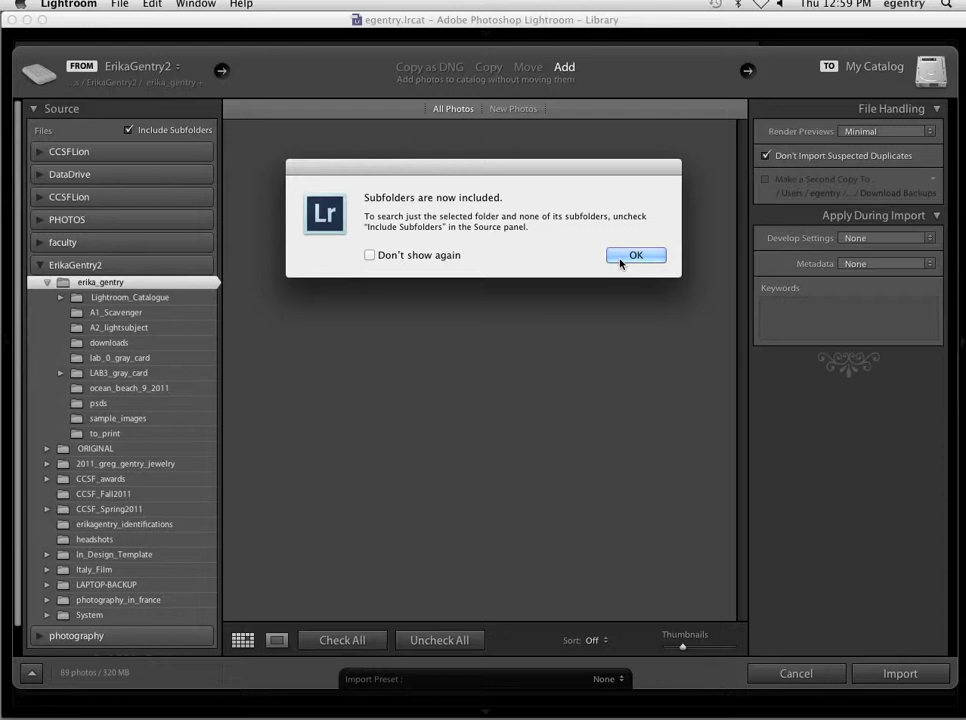
left_click(622, 257)
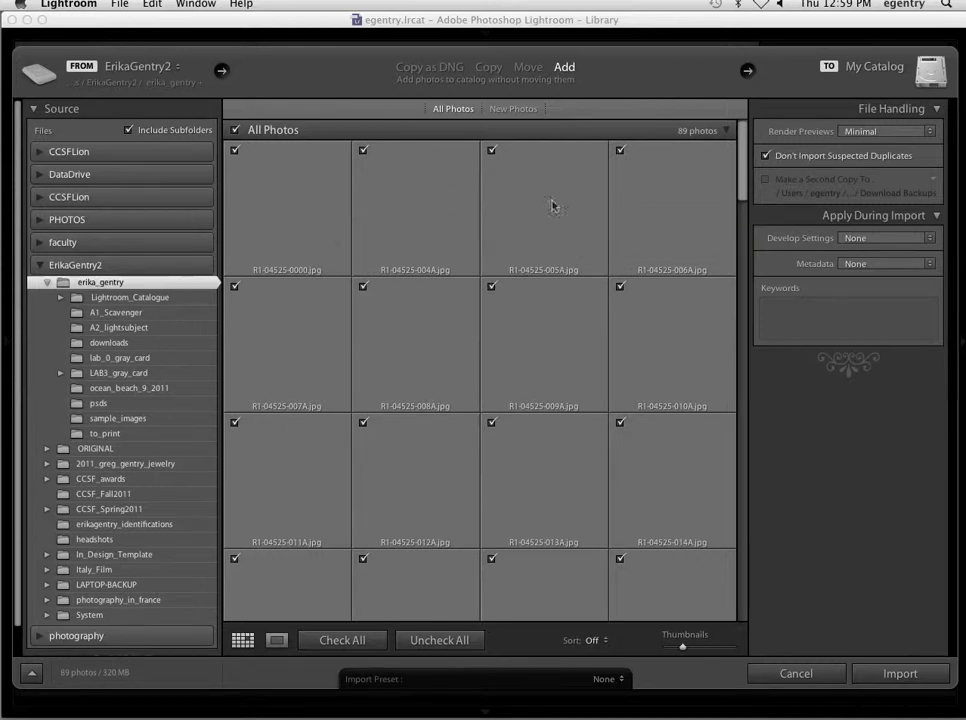
left_click_drag(739, 204, 743, 337)
scroll(557, 288, "down", 5)
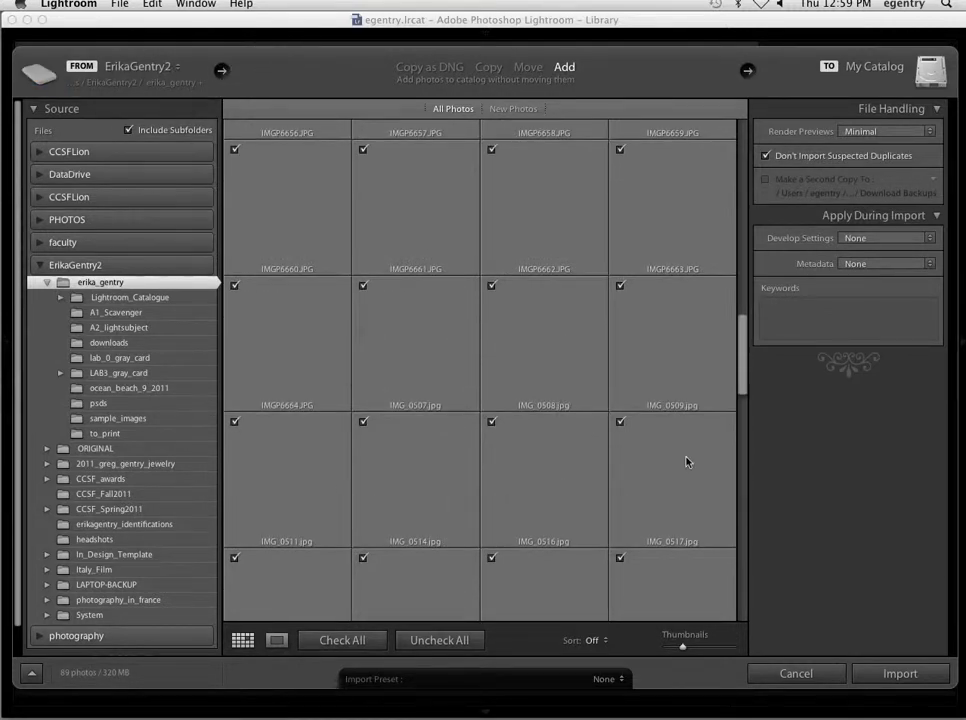
scroll(717, 534, "down", 4)
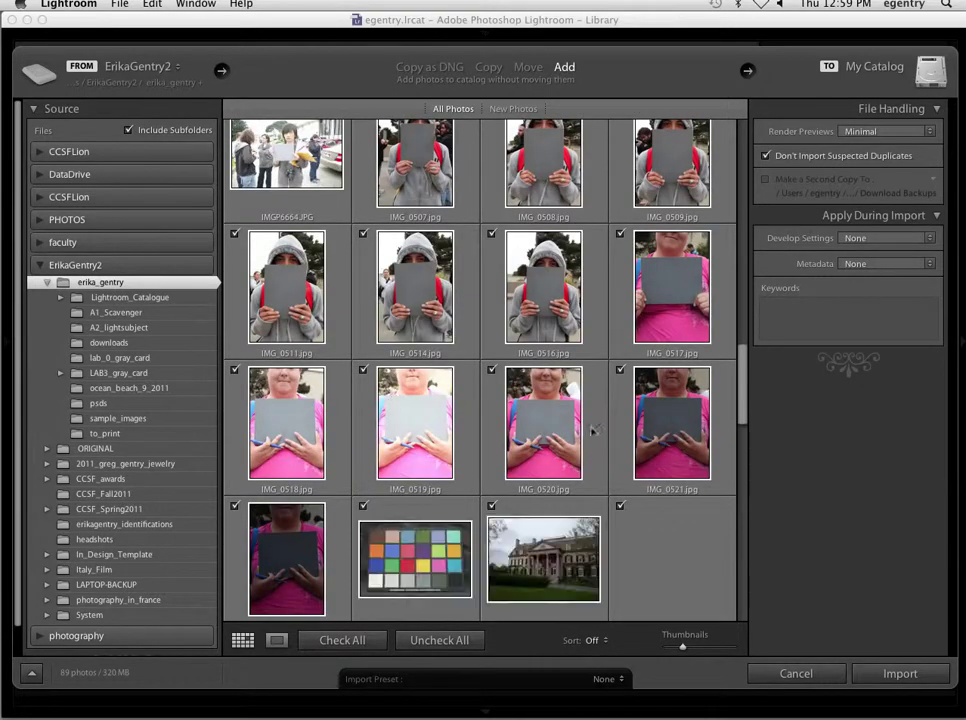
scroll(746, 425, "down", 6)
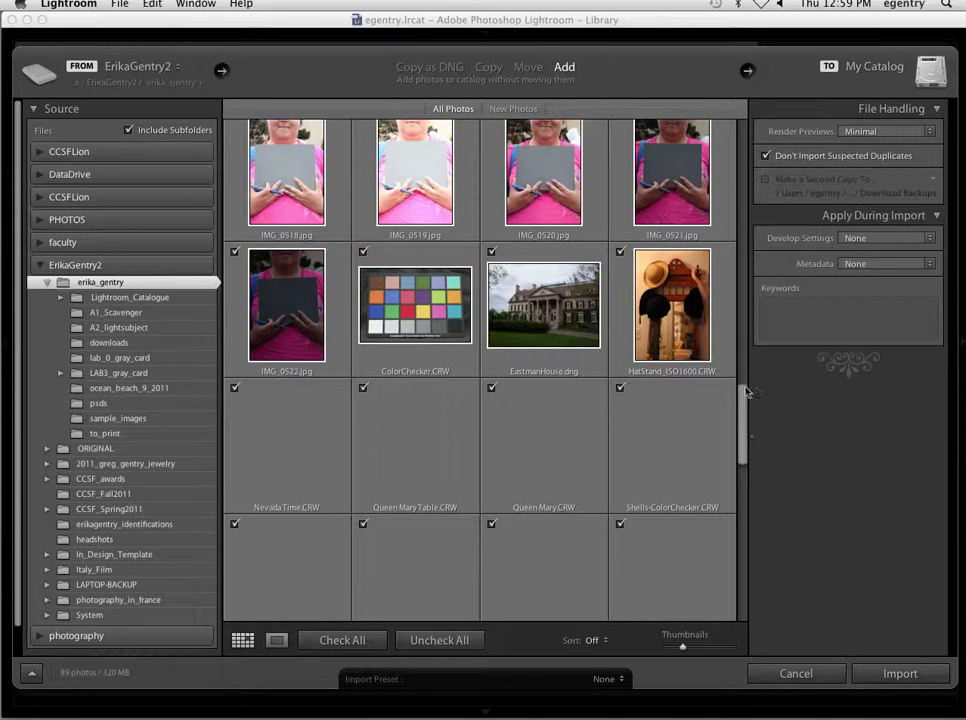
scroll(746, 392, "up", 15)
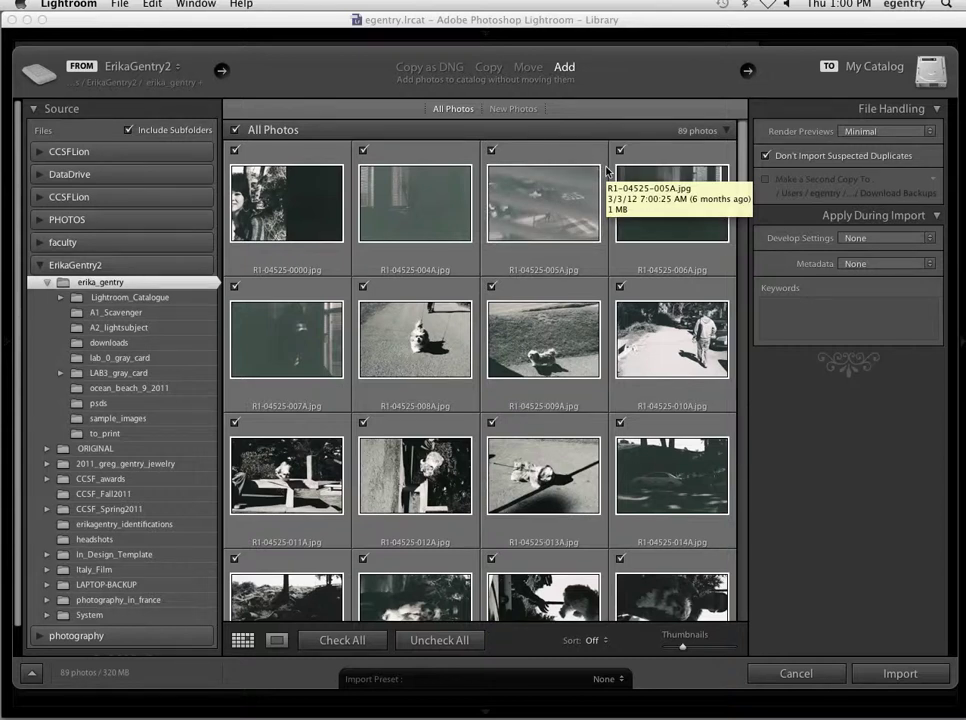
left_click(234, 286)
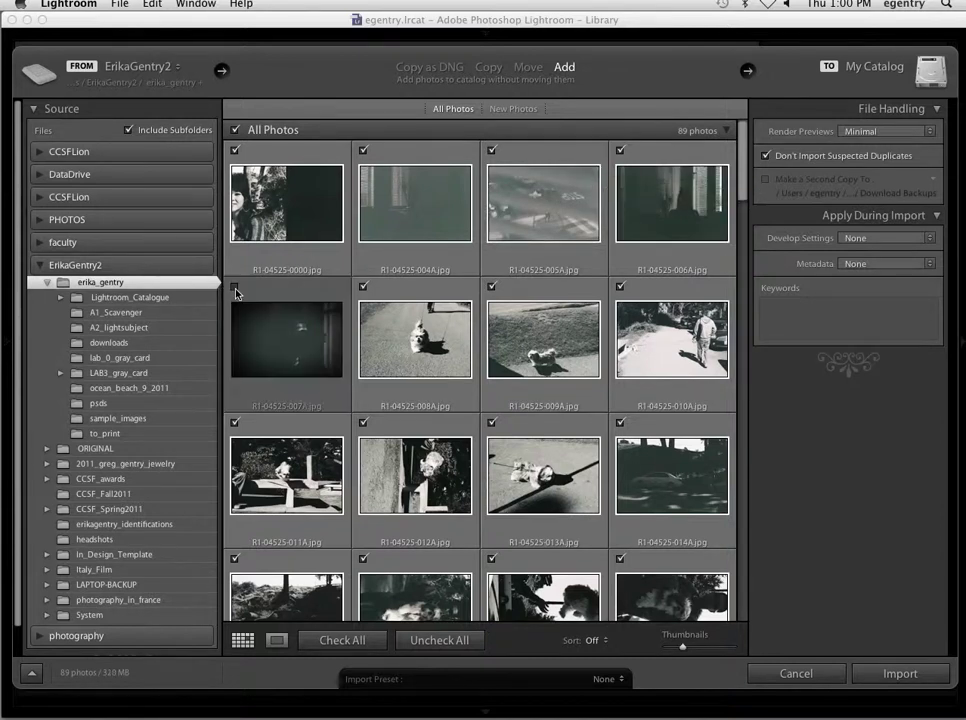
left_click(363, 151)
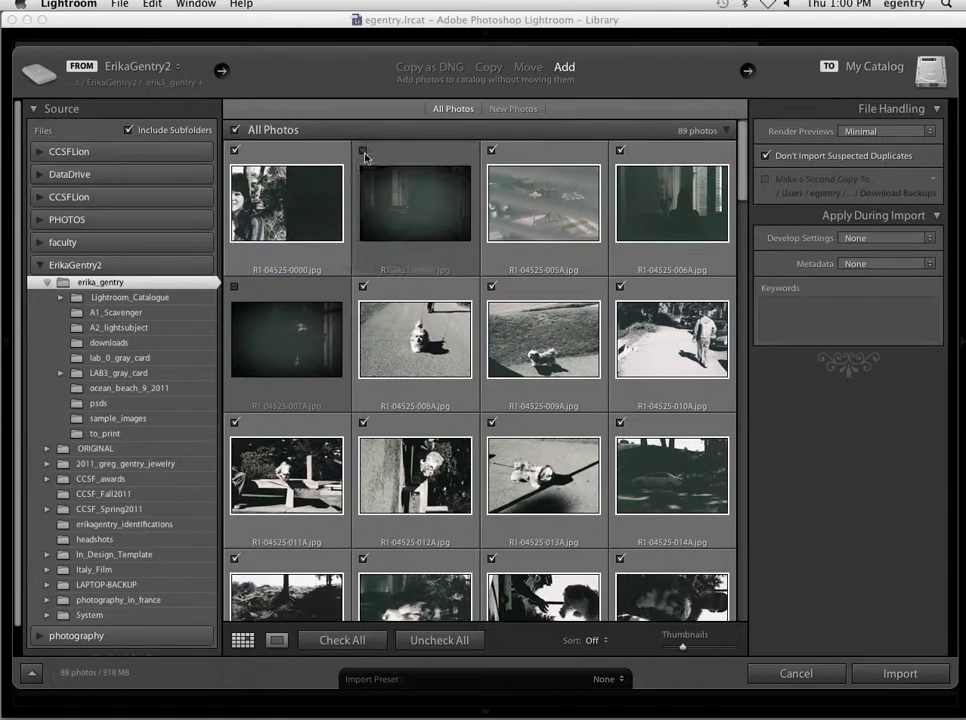
left_click(621, 151)
left_click_drag(740, 205, 741, 265)
left_click(620, 218)
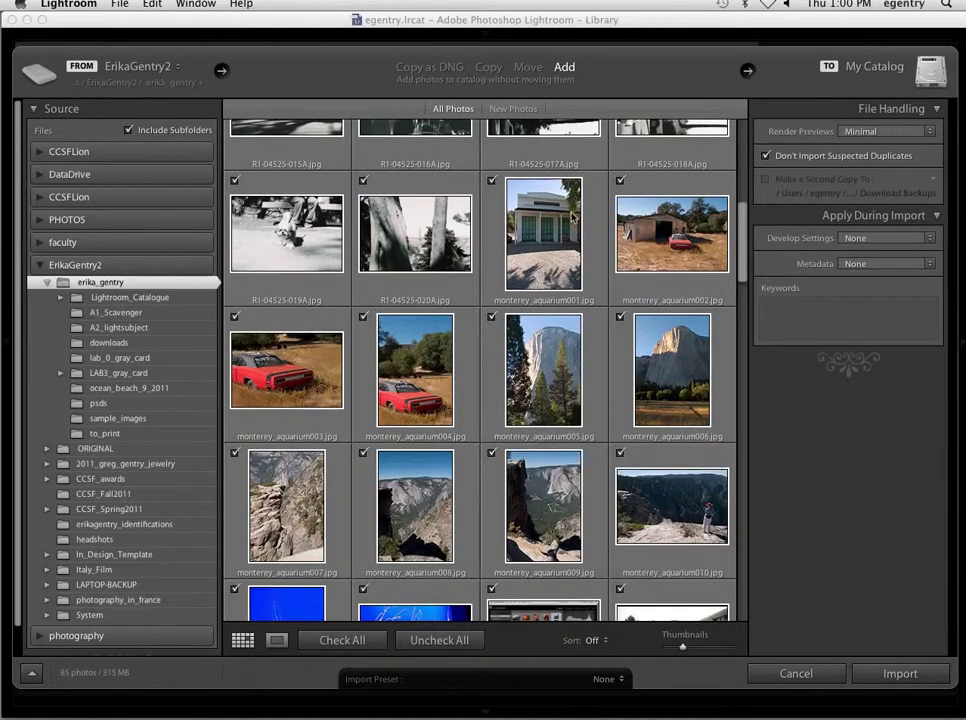
left_click_drag(741, 237, 741, 306)
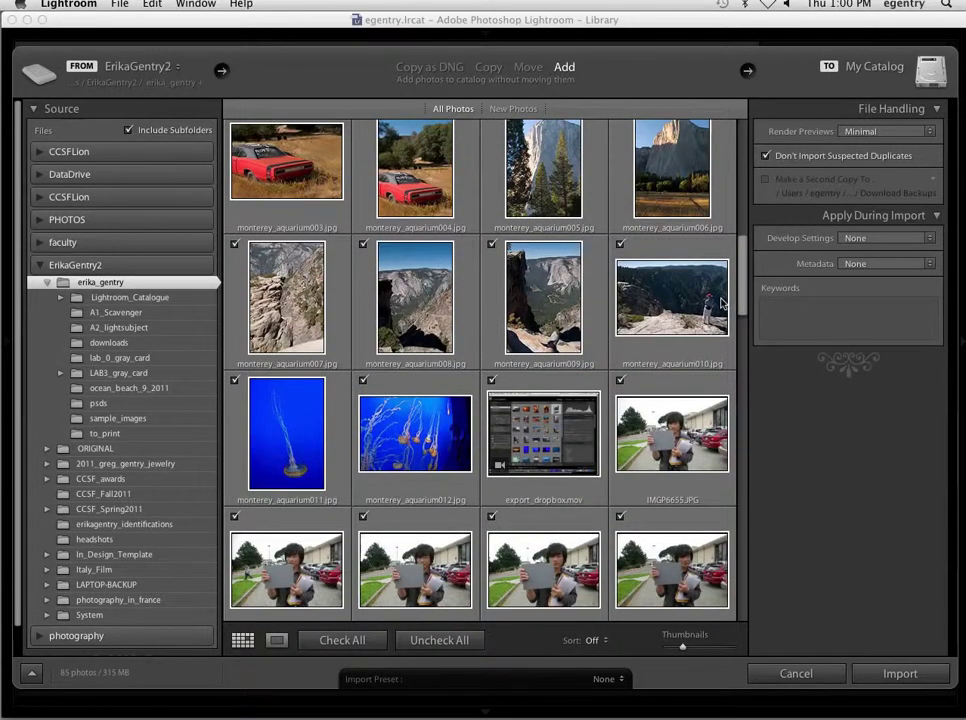
- Choose Edit Presets… from the Metadata popup under Apply During Import
mouse_move(722, 302)
left_click(819, 314)
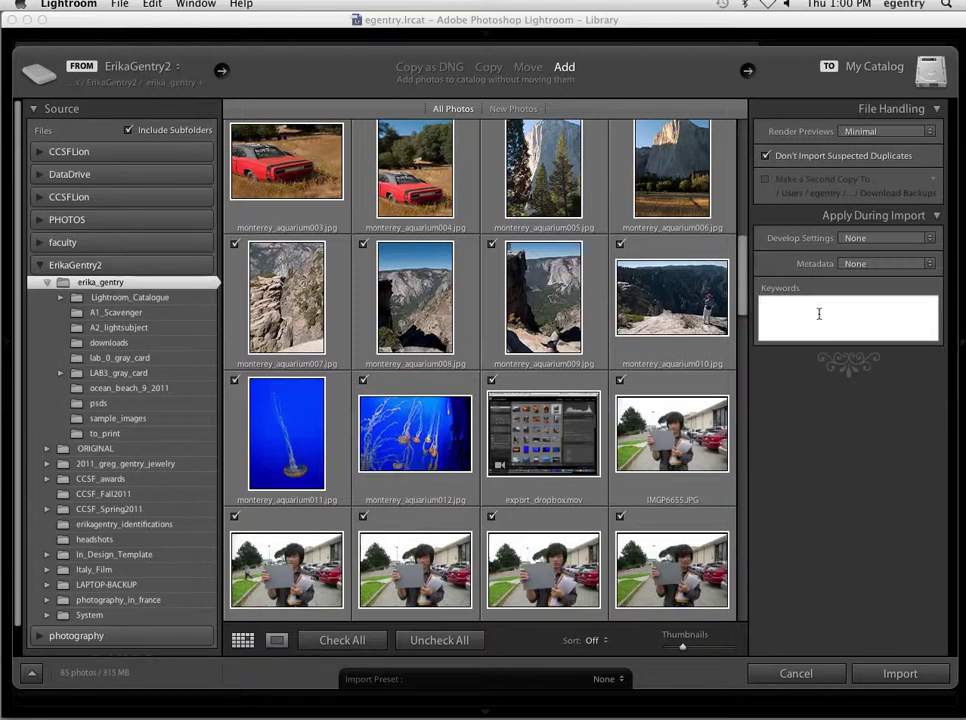
left_click(855, 266)
left_click(852, 262)
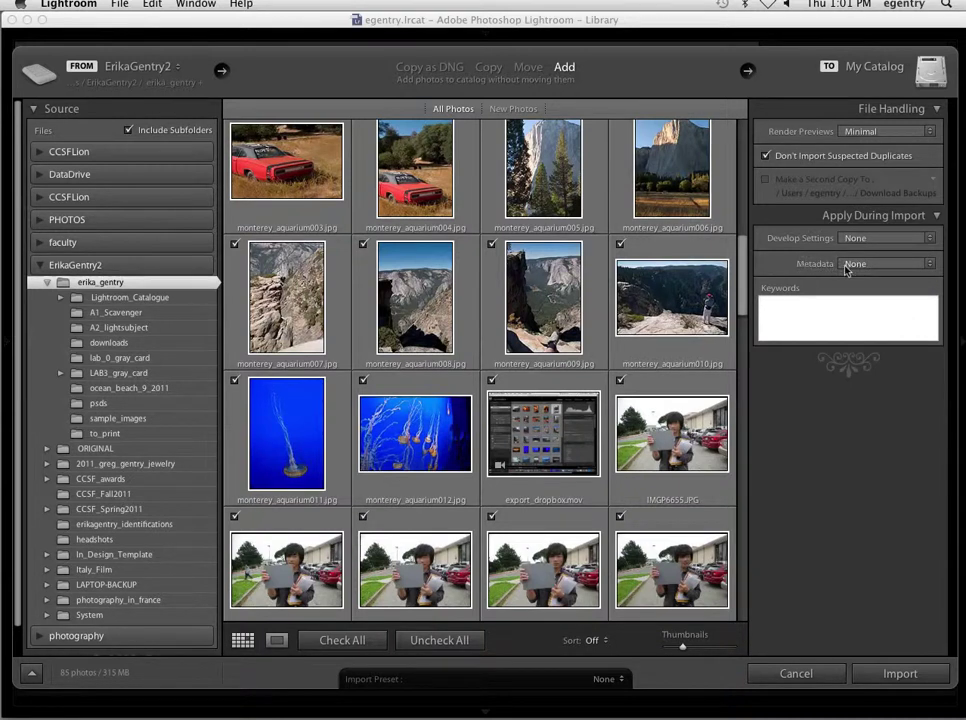
left_click(843, 265)
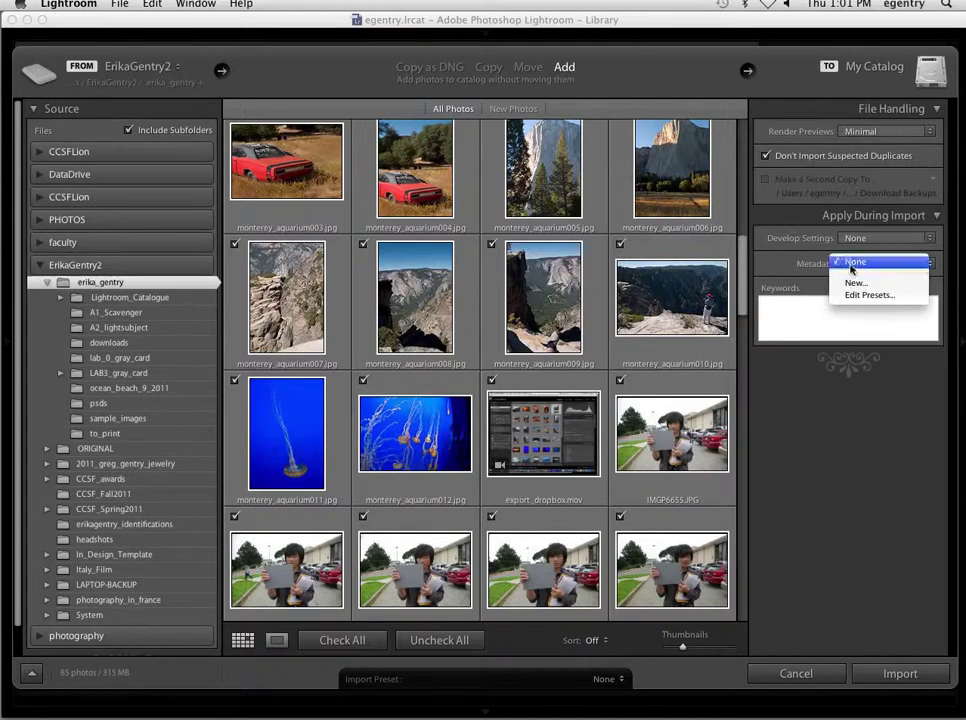
left_click(855, 297)
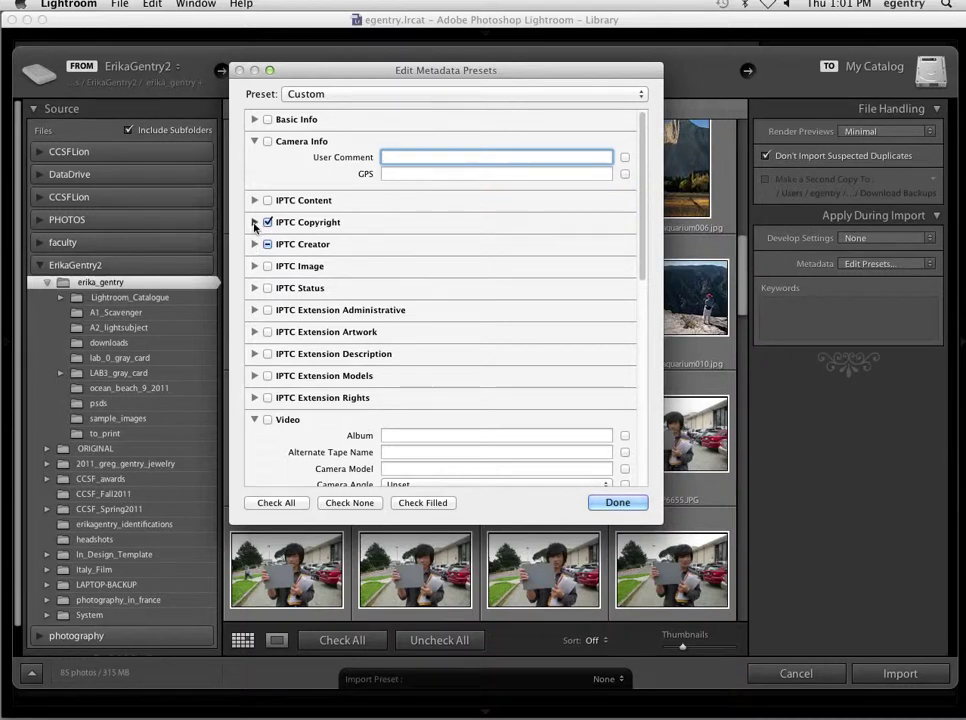
- Under IPTC Copyright, enter a © copyright notice and the photographer's rights URL in Copyright Info URL
left_click(254, 223)
left_click(411, 238)
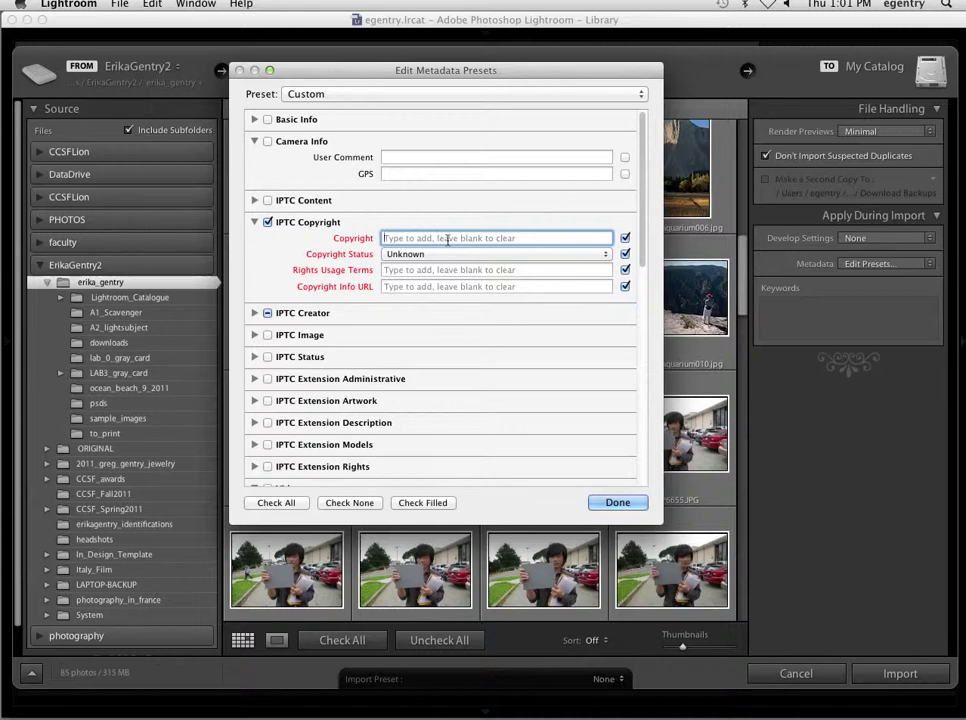
key("alt")
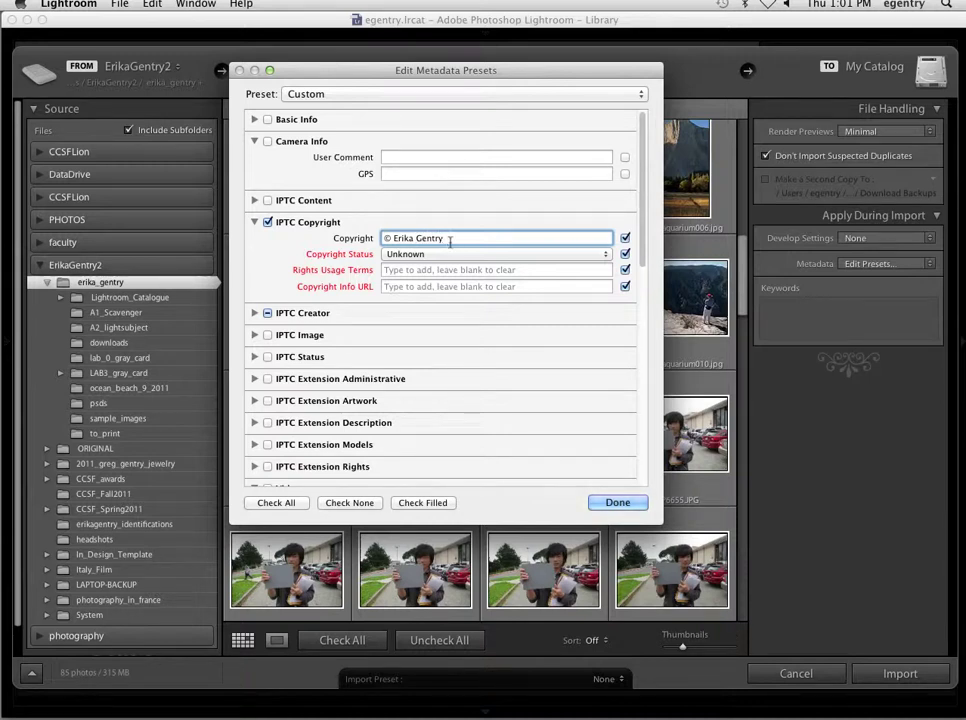
left_click(451, 271)
left_click(447, 288)
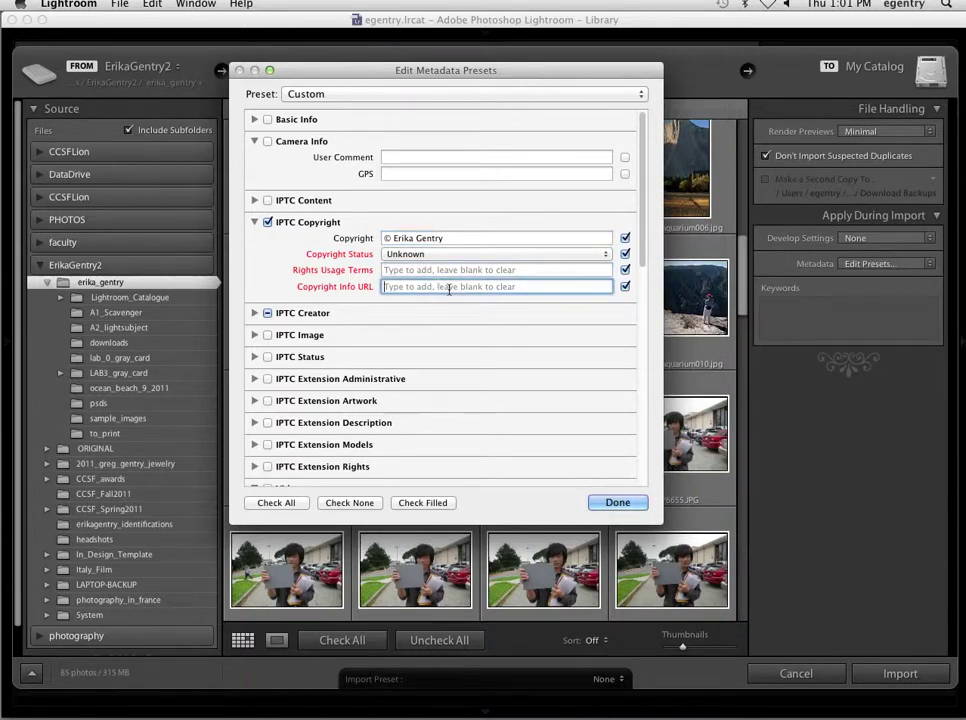
type("www.e")
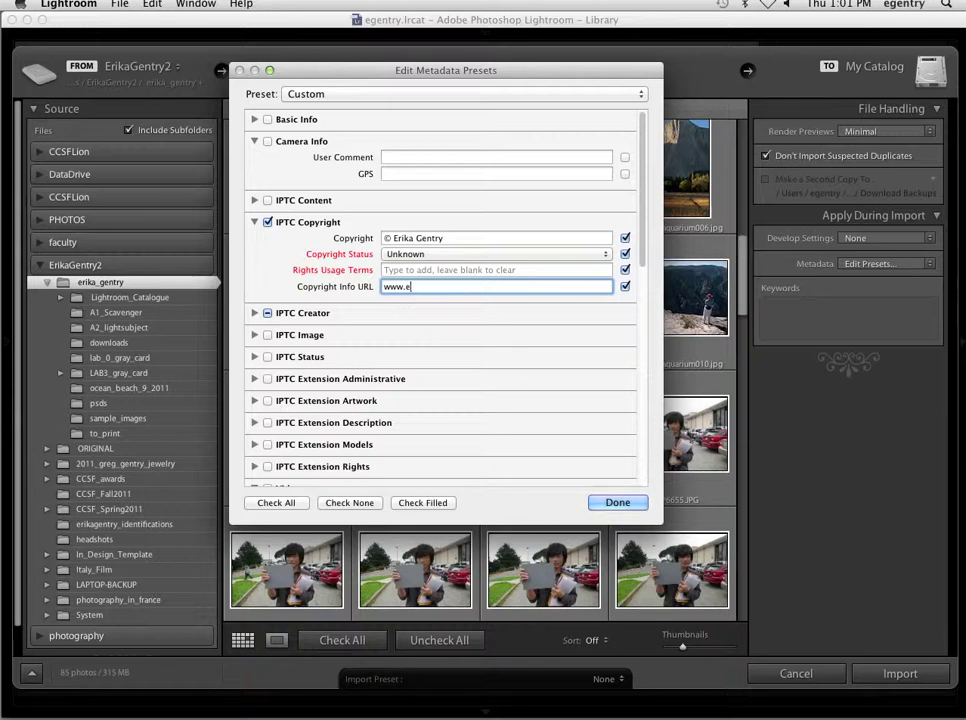
type("rikag")
type("entry.com/rights")
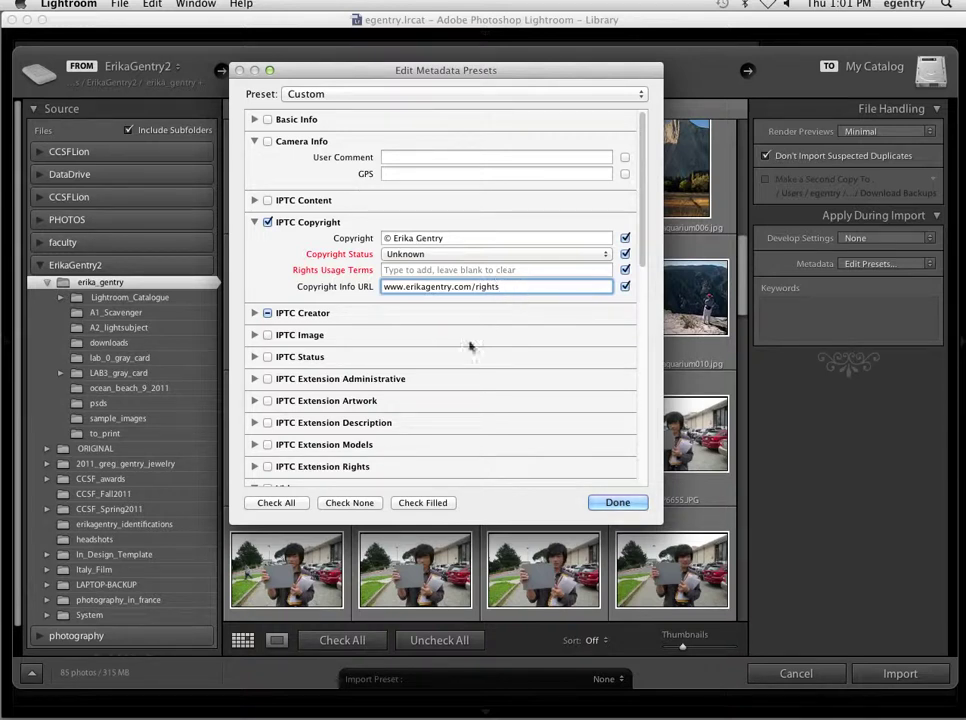
- Expand the IPTC Creator section and finish editing the preset
scroll(446, 376, "down", 1)
scroll(446, 376, "down", 2)
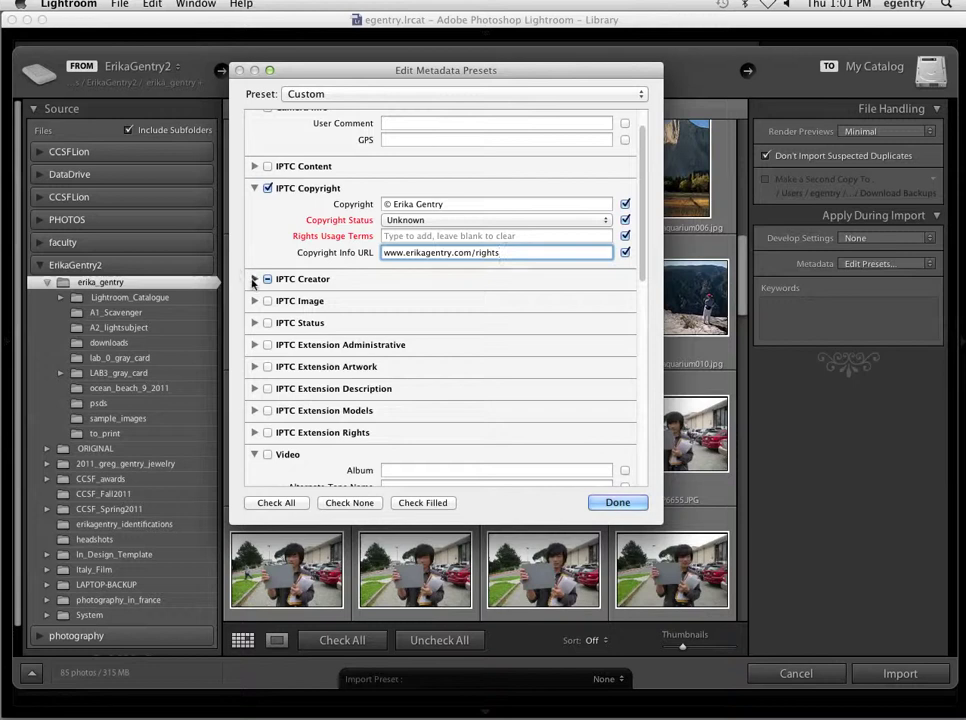
left_click(253, 279)
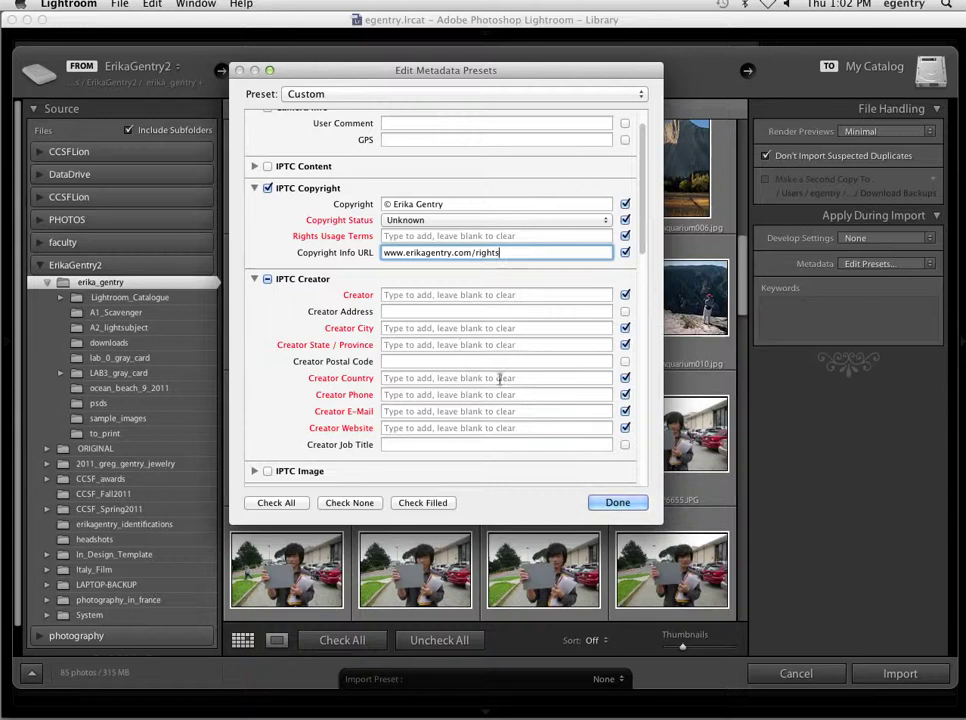
left_click(618, 502)
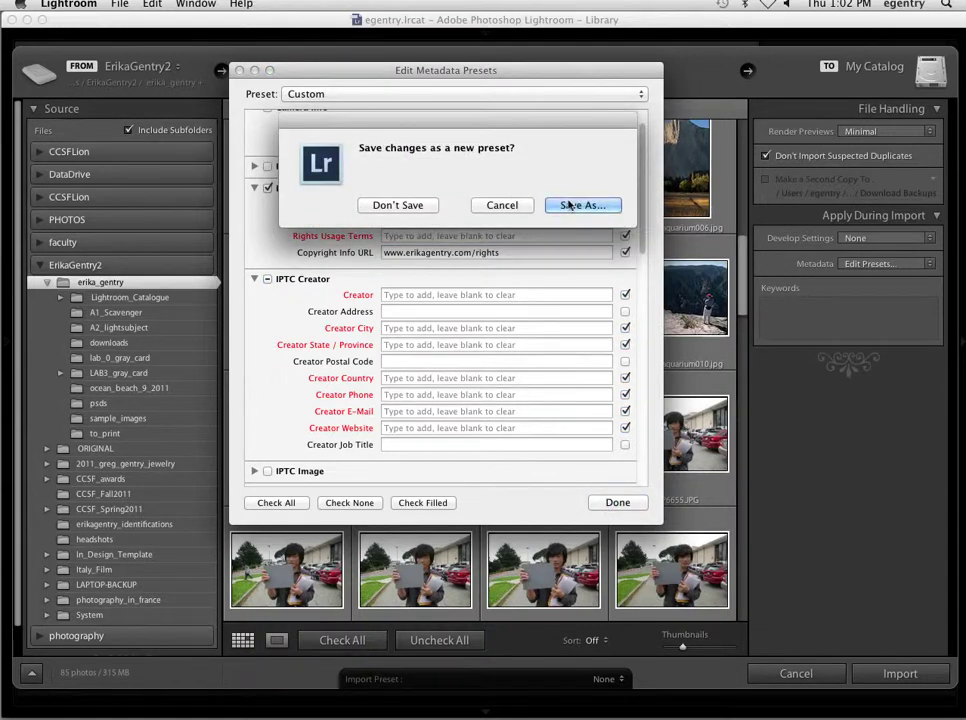
- Save the settings as a new metadata preset named with the photographer's name plus 'copyright'
left_click(584, 206)
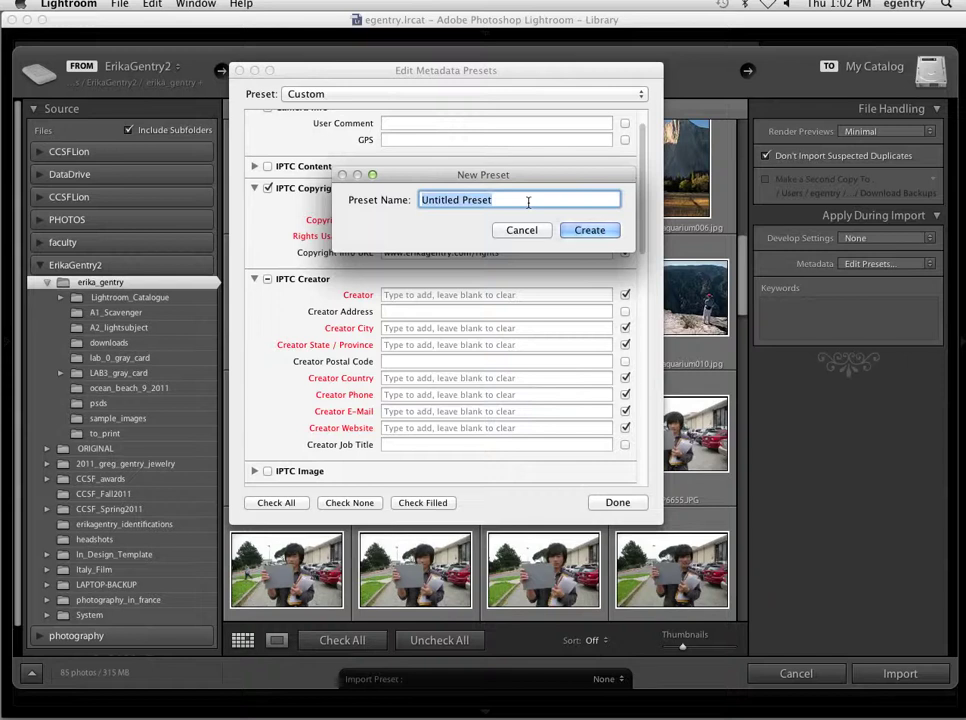
type("erika gent")
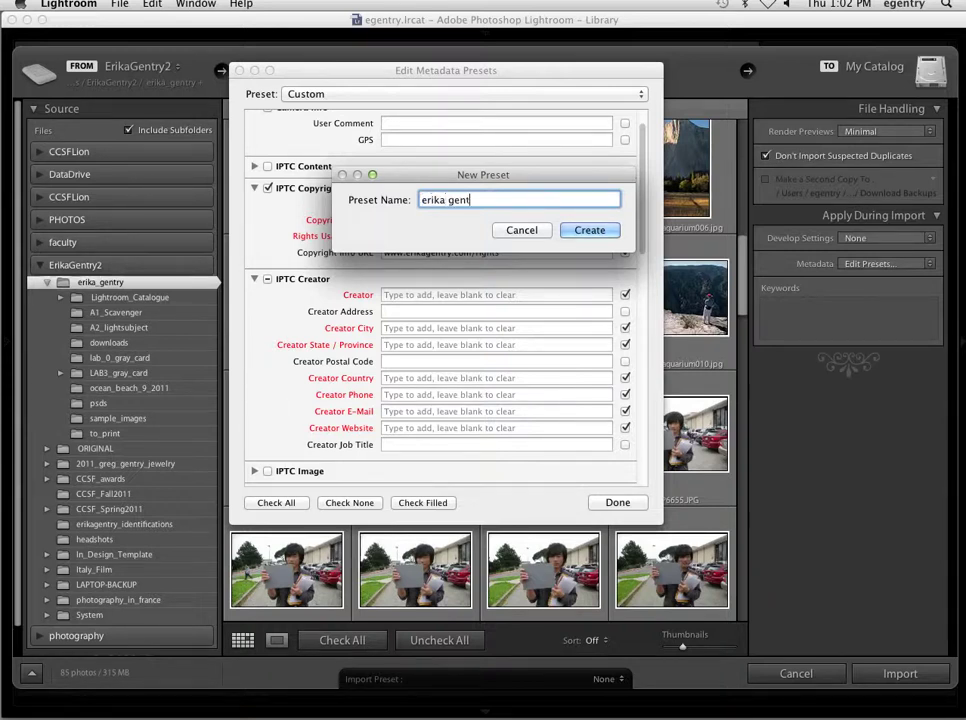
type("ry copyright")
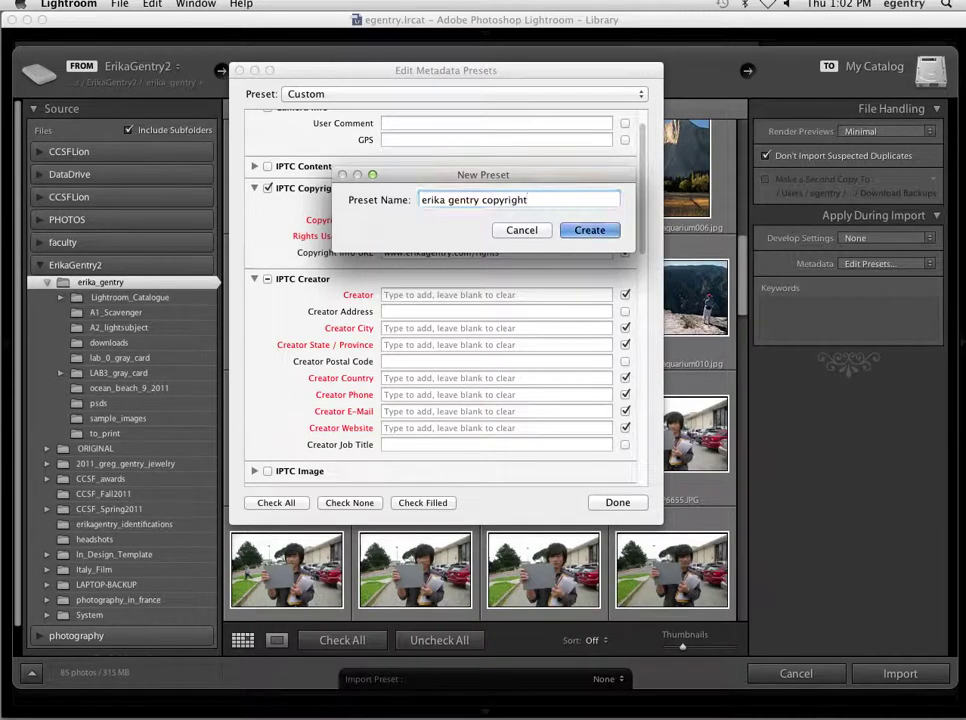
key("Return")
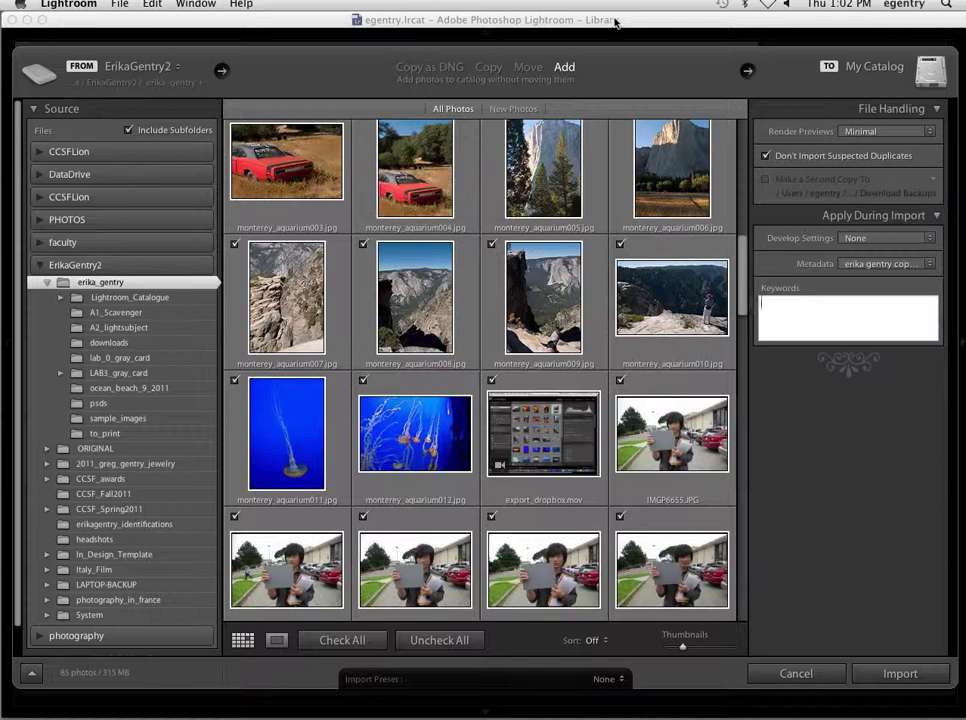
left_click_drag(615, 21, 524, 246)
- In Finder, browse Lightroom_Catalogue > catalogue folder > Lightroom Settings > Metadata Presets to find the .lrtemplate
left_click(350, 95)
left_click(313, 70)
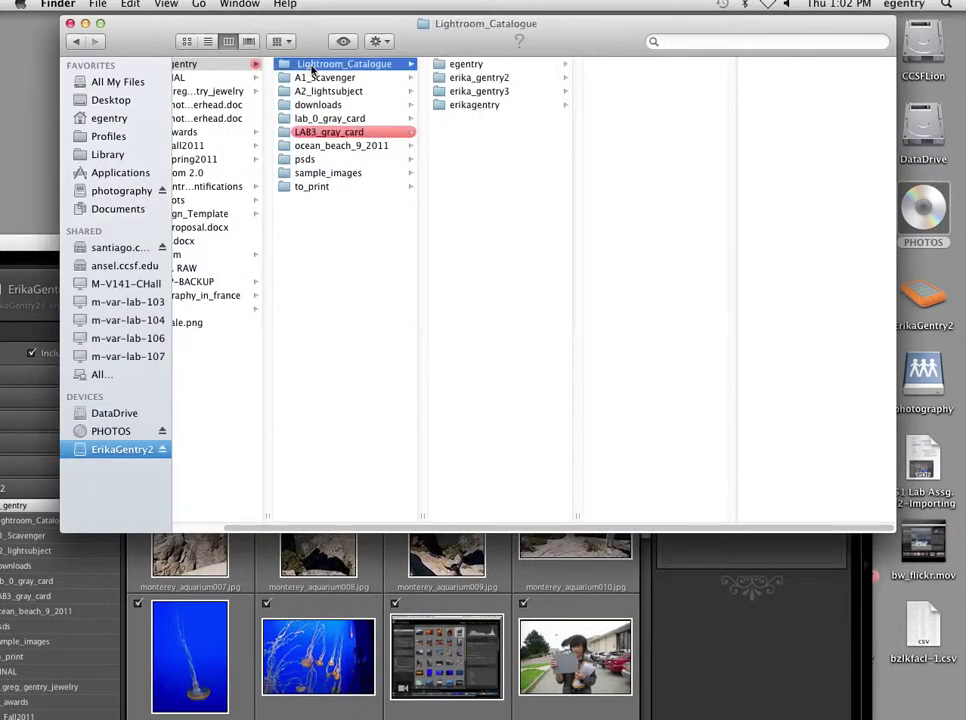
left_click(468, 65)
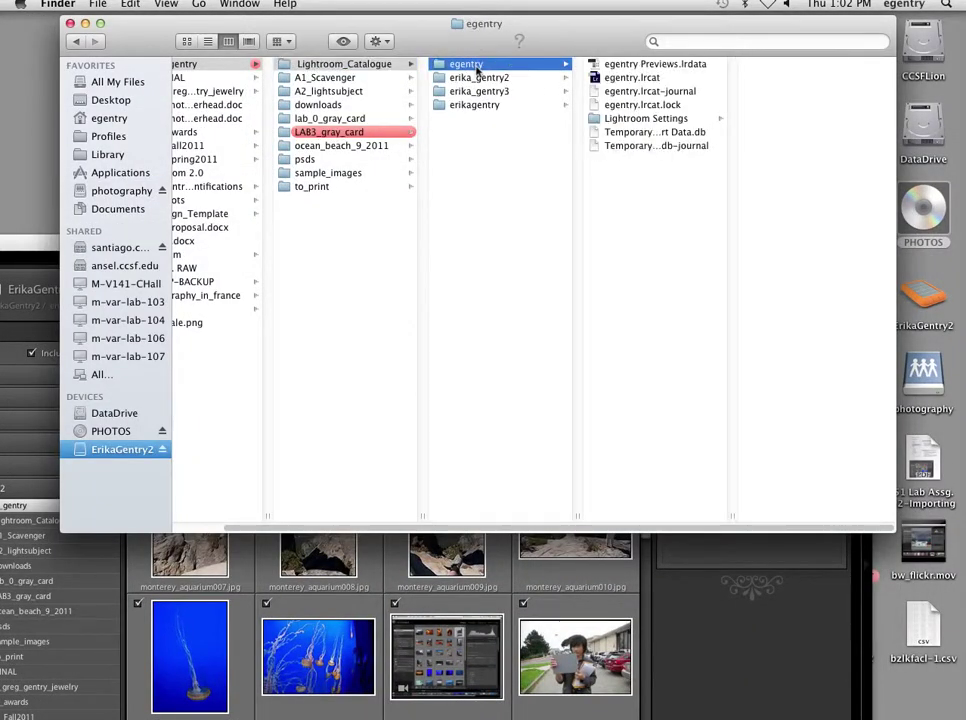
left_click(655, 120)
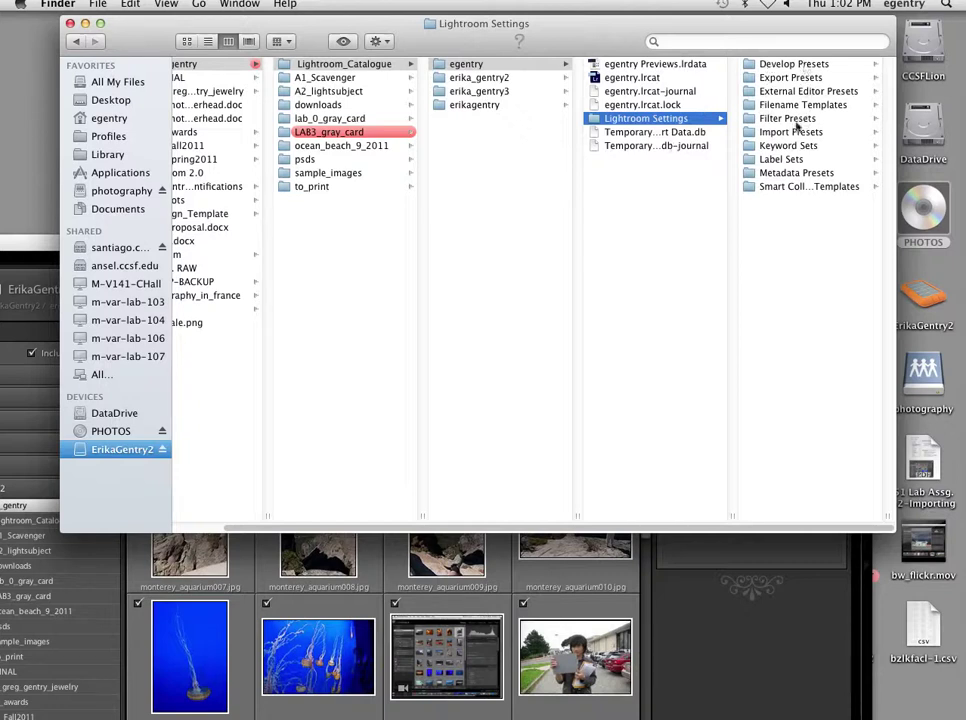
left_click(780, 173)
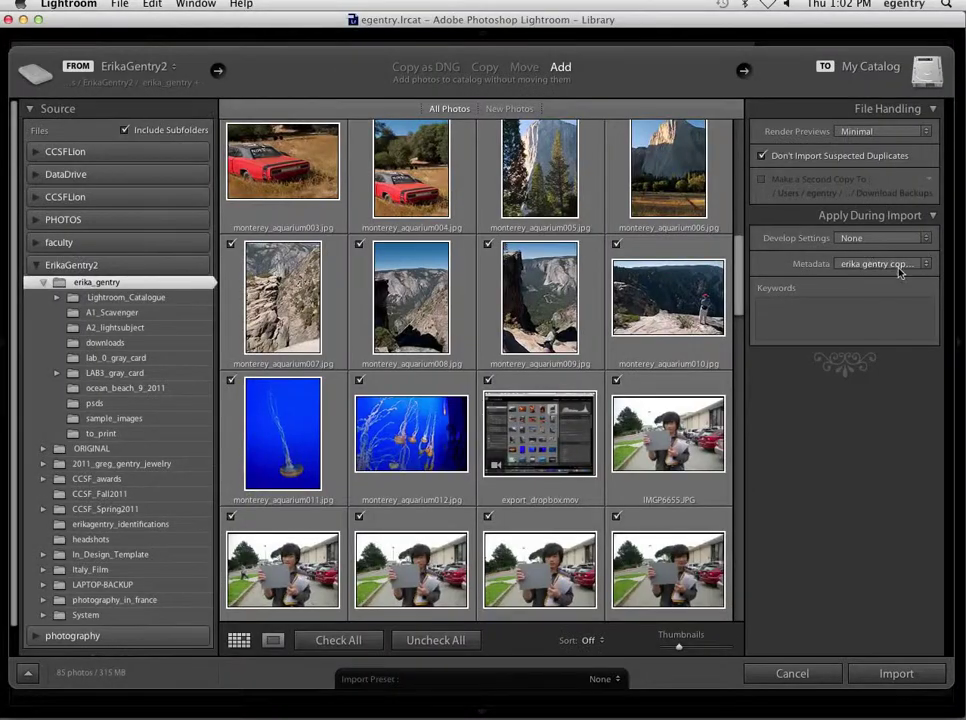
- Keep the new copyright preset selected in Metadata and import the checked photos
left_click(898, 266)
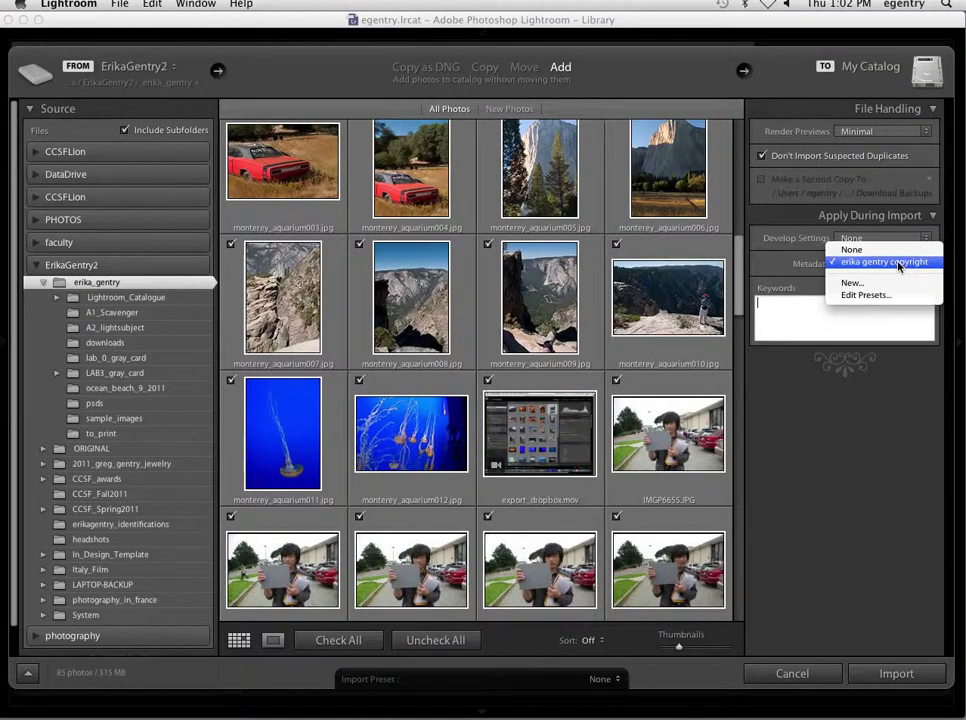
left_click(898, 263)
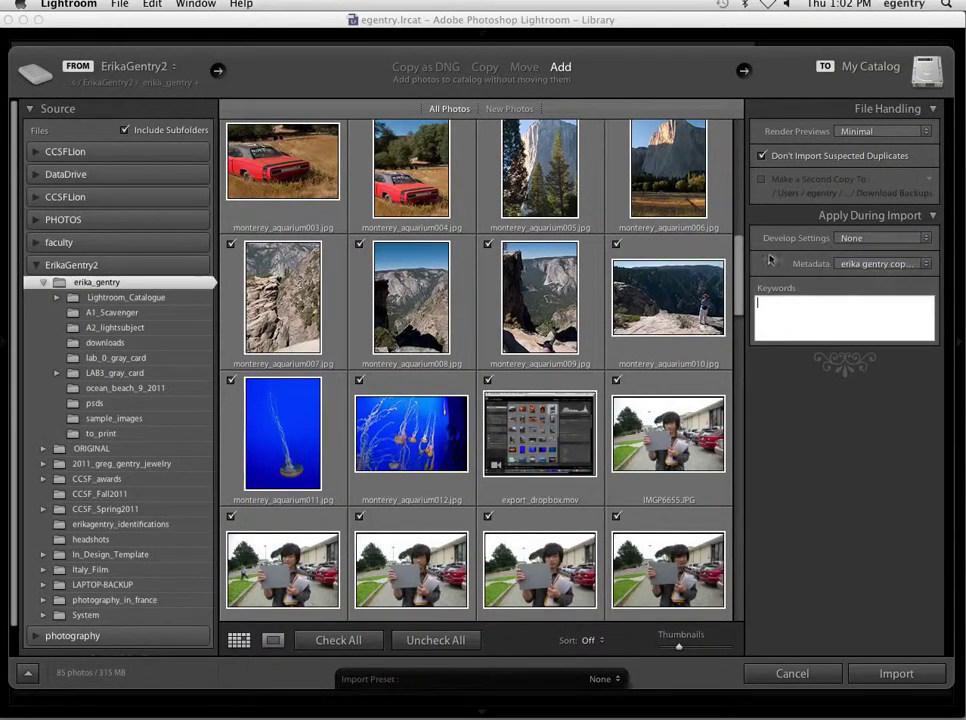
left_click(896, 675)
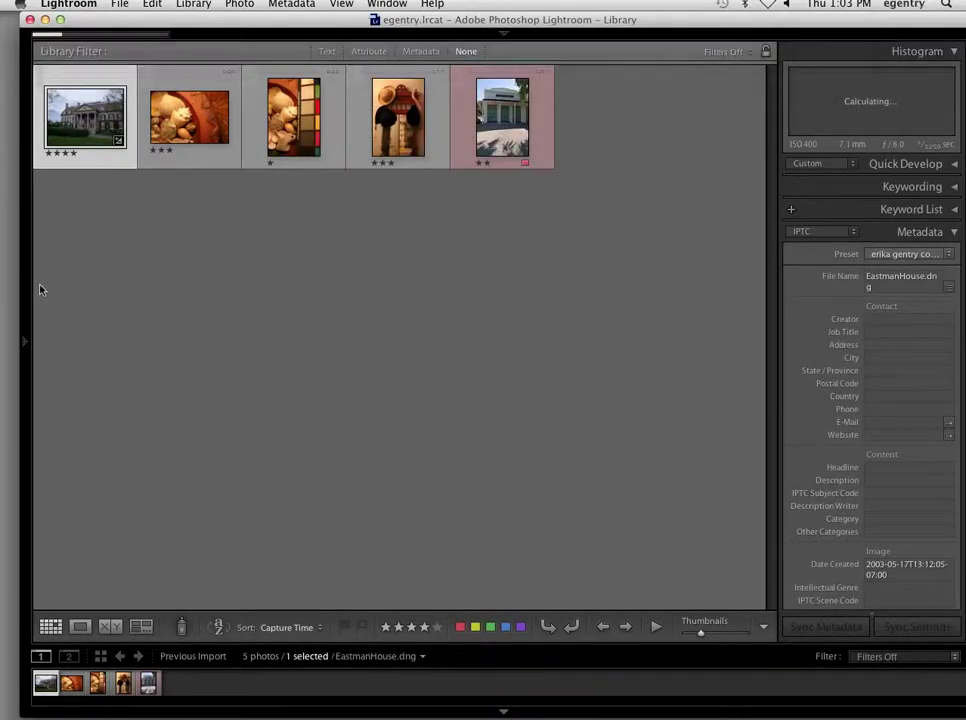
- Show the Folders panel with the student's subfolders expanded, then screenshot the Library window
left_click(26, 345)
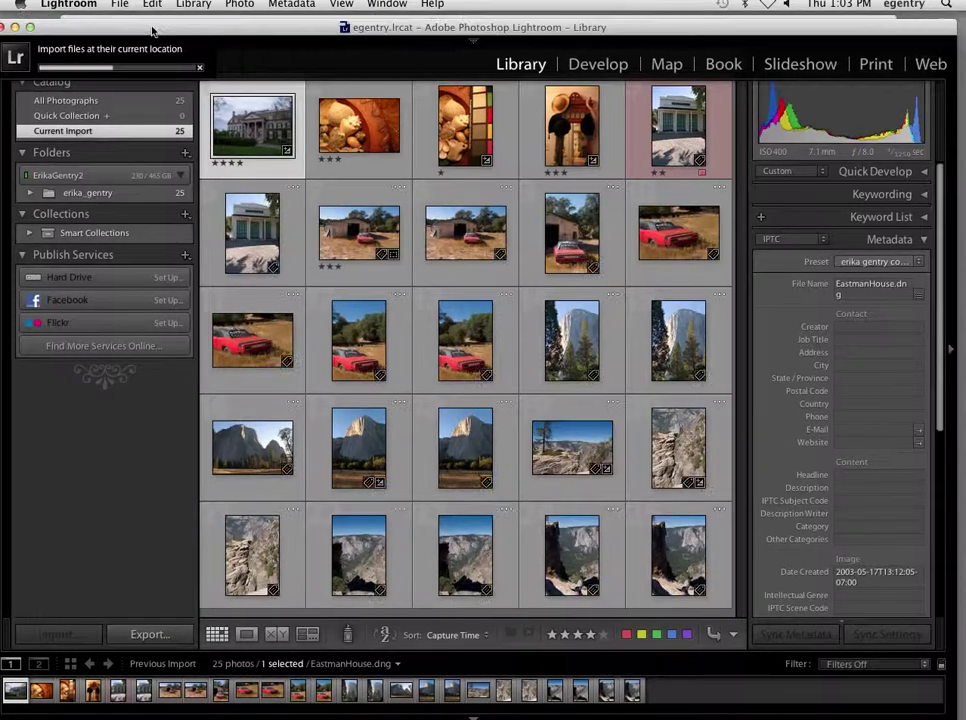
left_click_drag(152, 32, 164, 25)
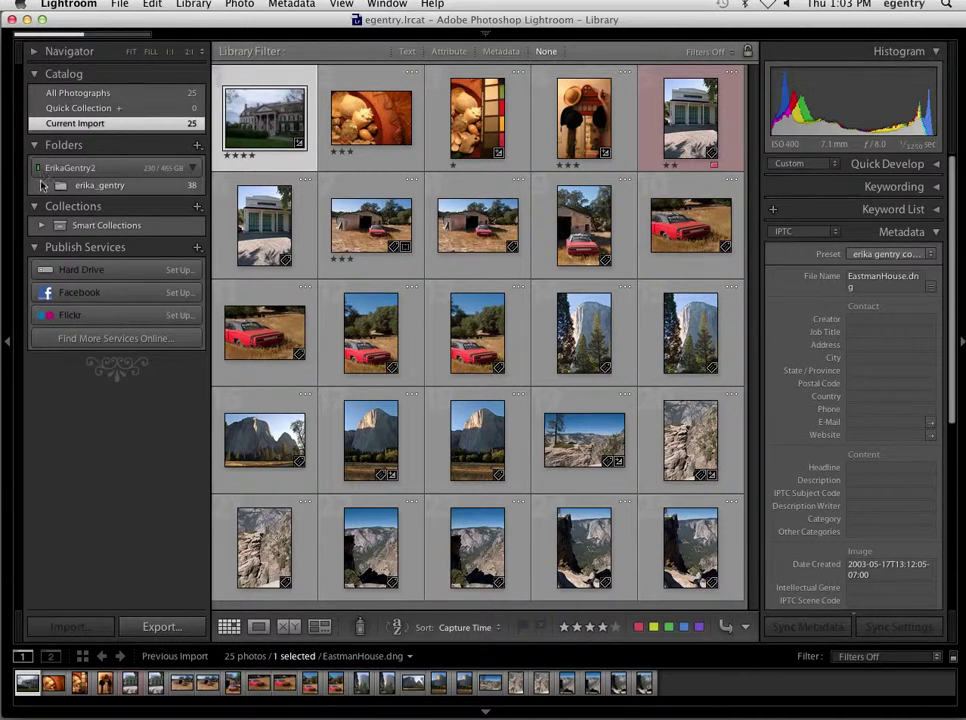
left_click(42, 187)
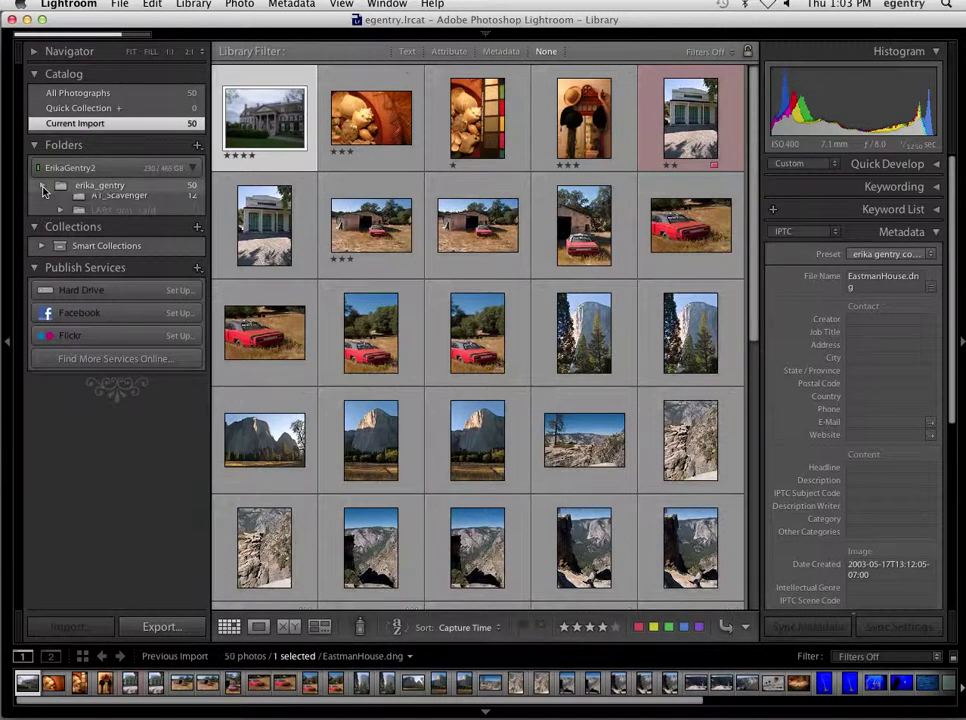
left_click(42, 186)
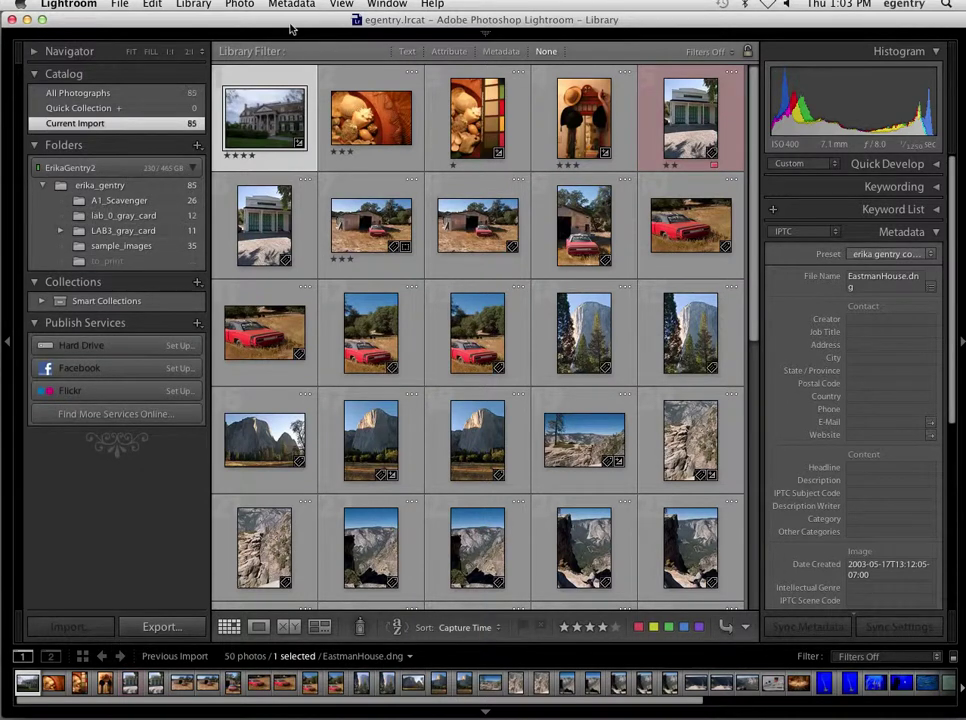
left_click_drag(220, 22, 222, 35)
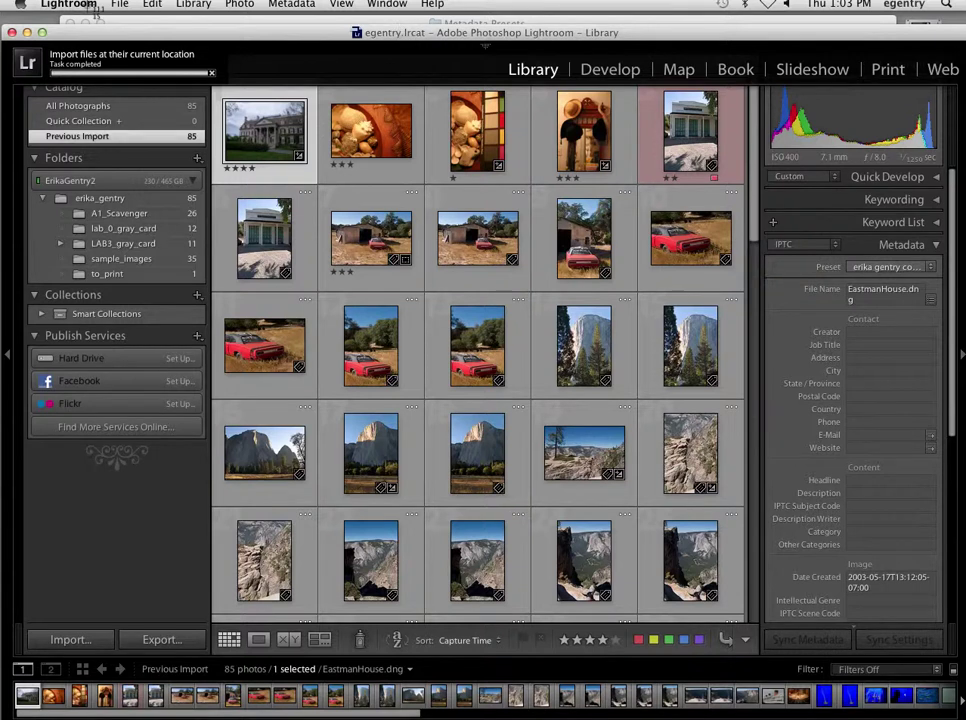
left_click_drag(2, 17, 921, 706)
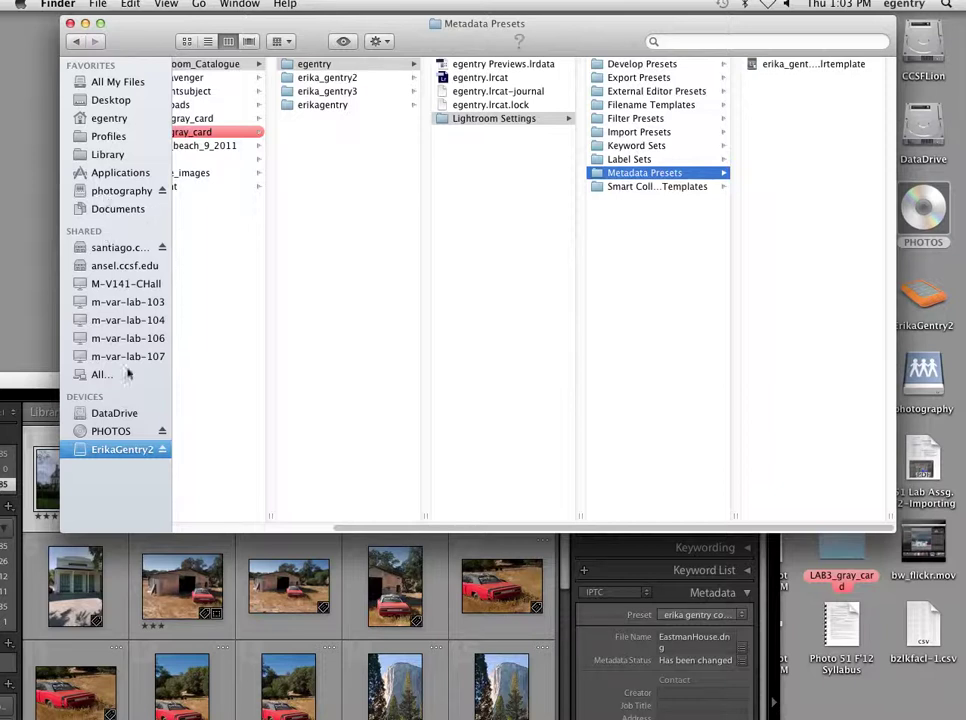
- Show the Desktop in Cover Flow and select the 1.03.17 PM Library screenshot
left_click(102, 100)
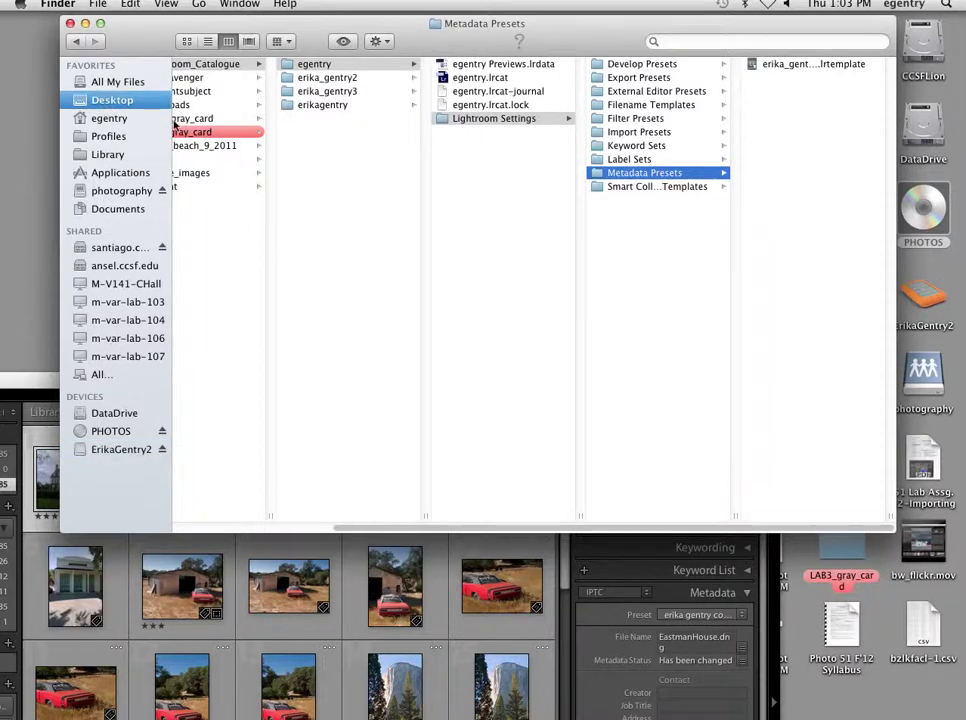
left_click(236, 310)
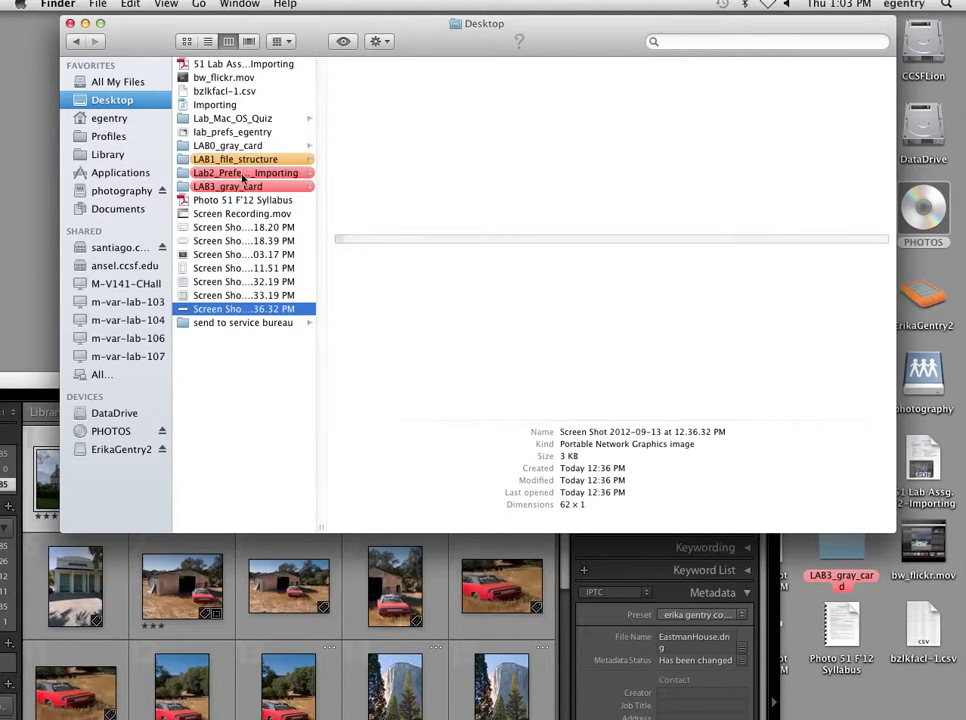
left_click_drag(320, 524, 403, 502)
left_click(249, 42)
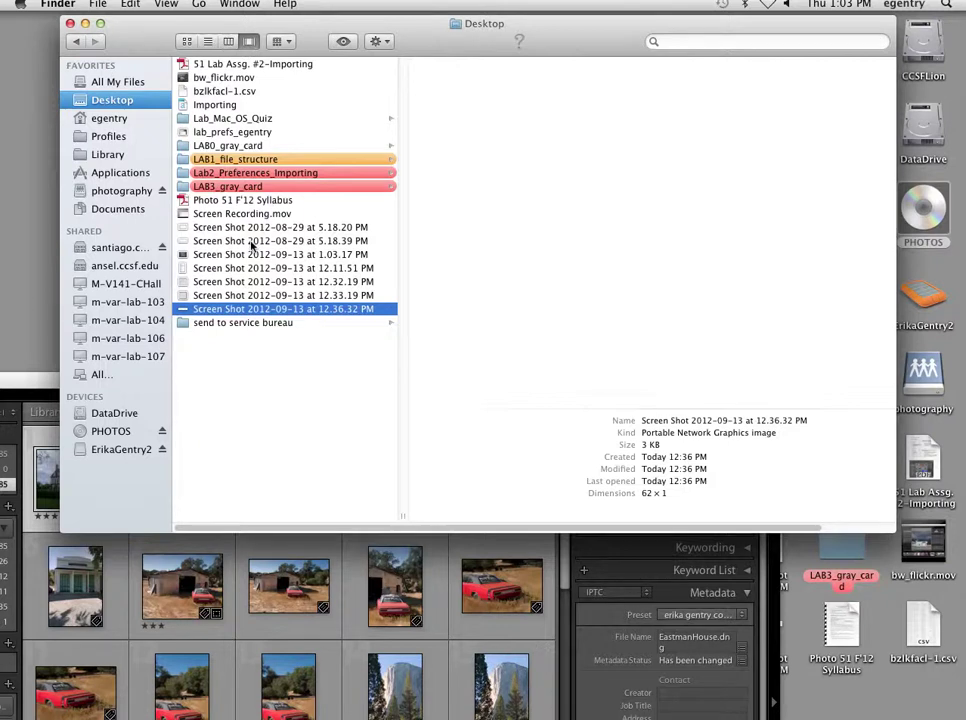
left_click(249, 297)
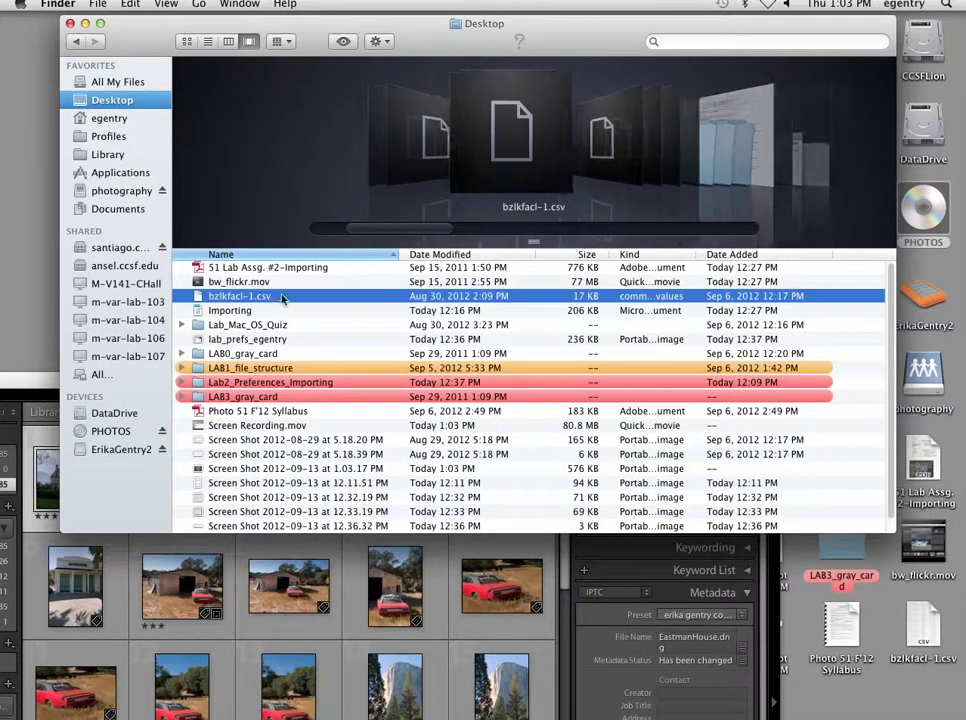
scroll(296, 525, "down", 1)
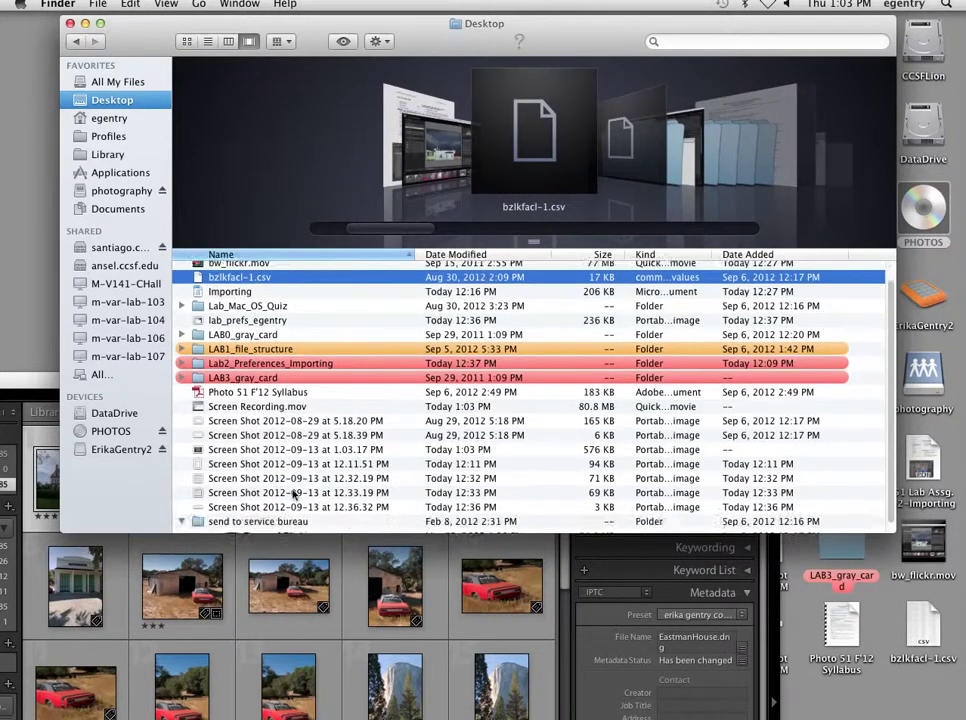
left_click(293, 507)
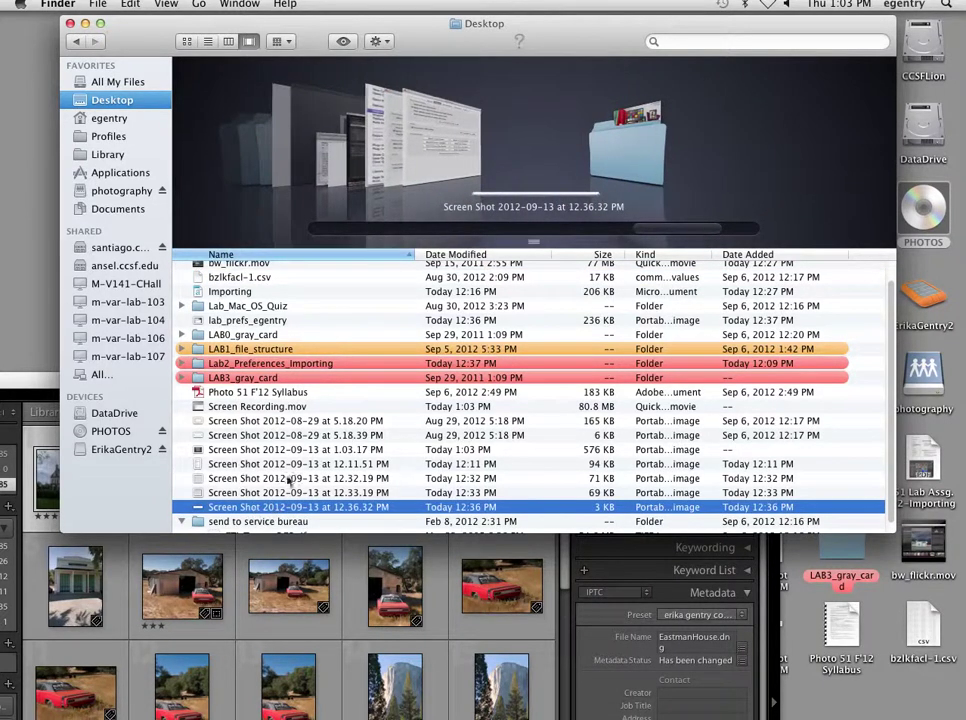
left_click(299, 451)
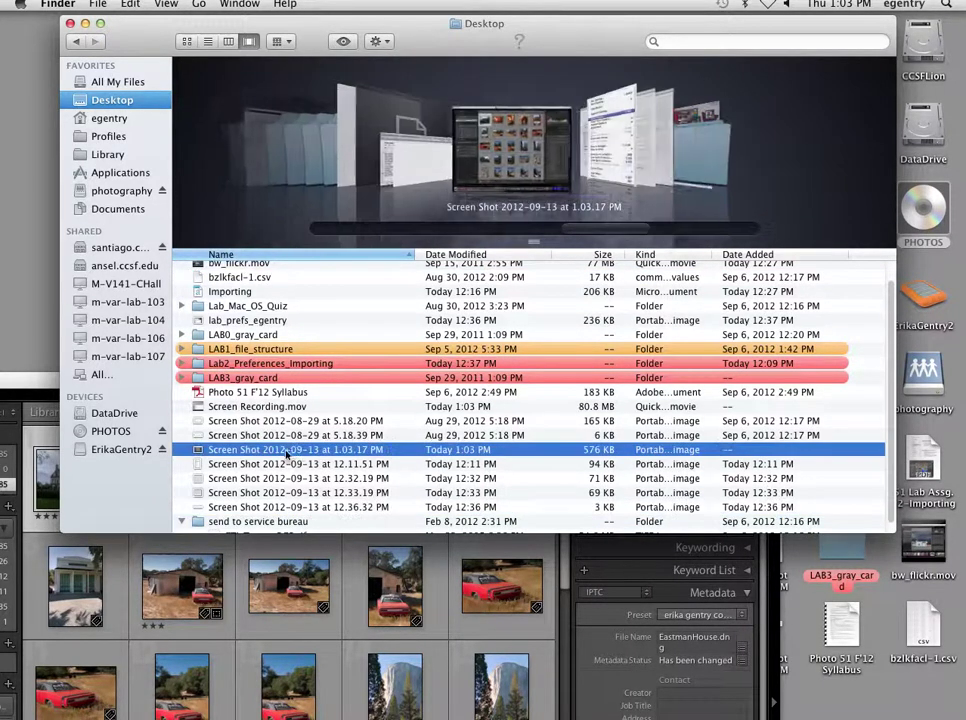
- Rename the screenshot to lab_import_egentry
left_click(264, 450)
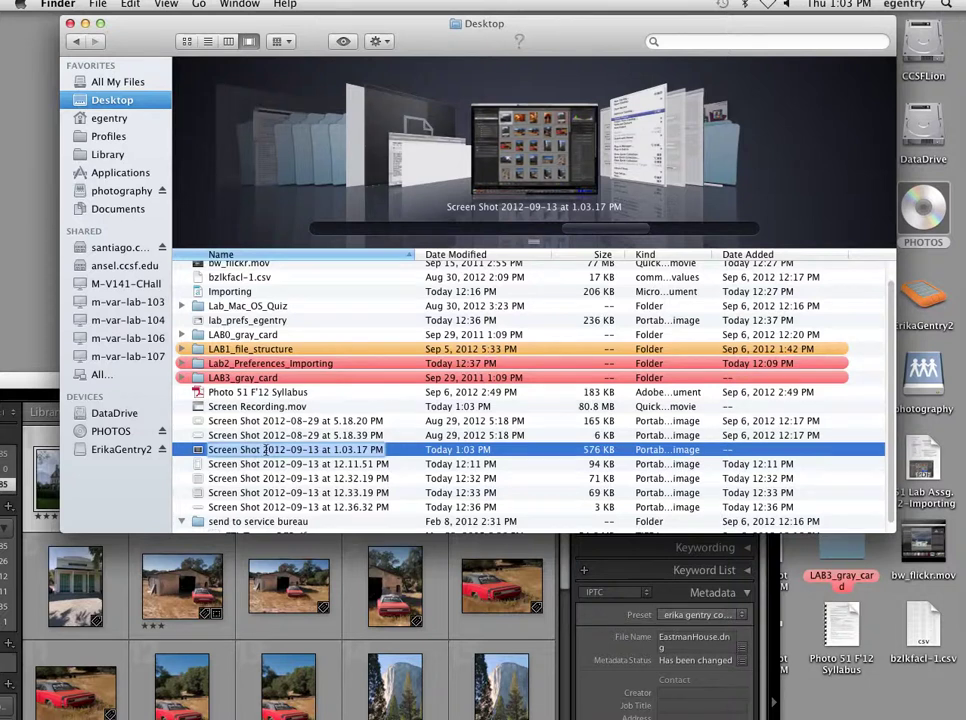
type("lab")
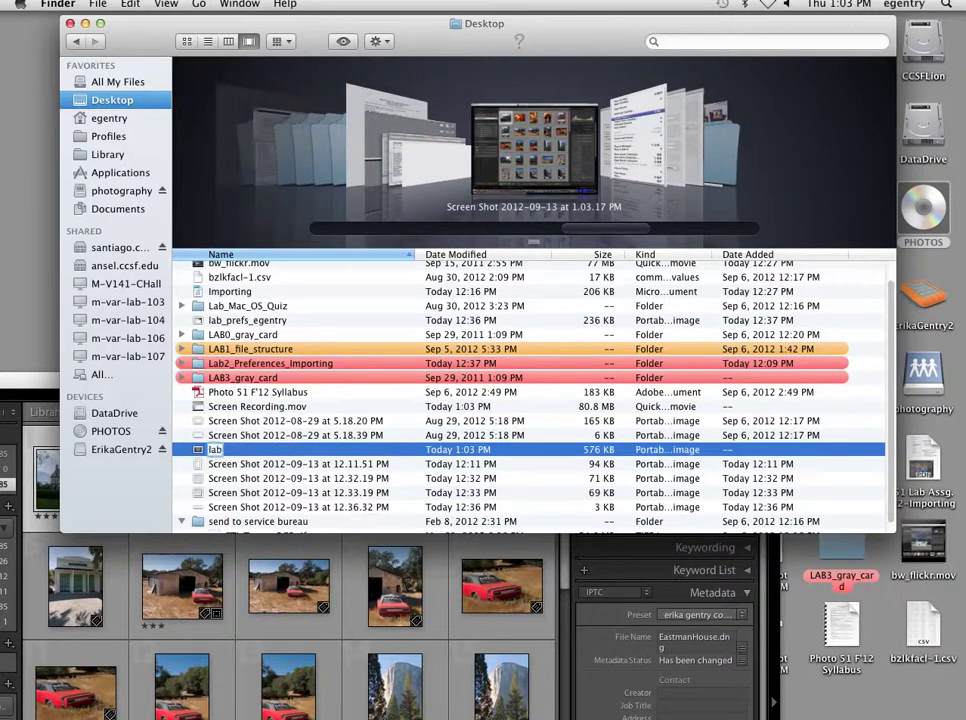
type("_import_e")
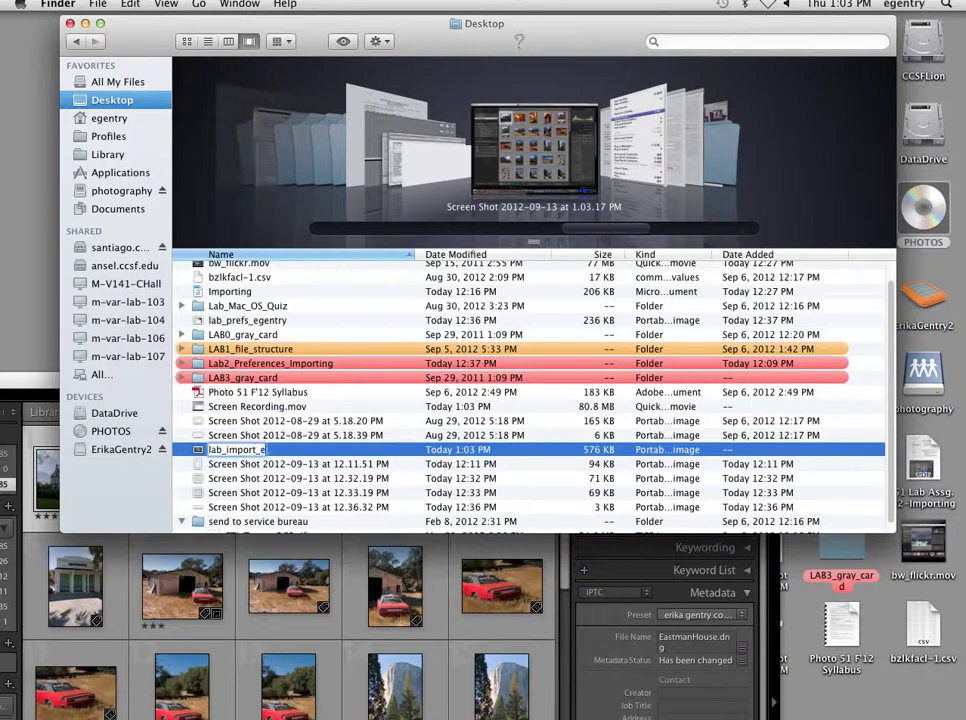
type("gentry")
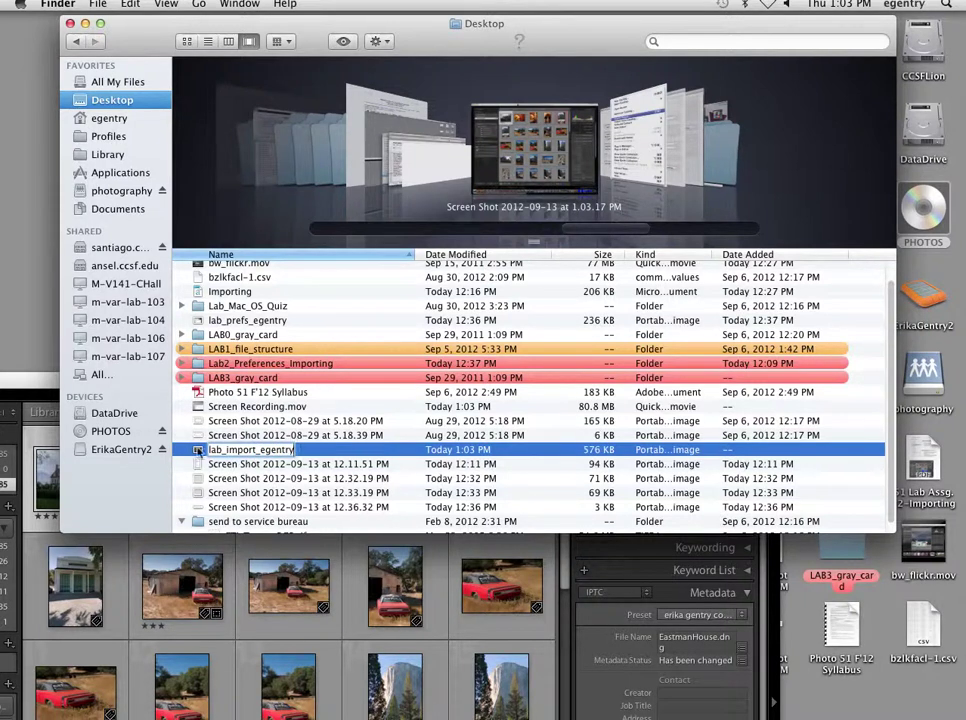
key("Escape")
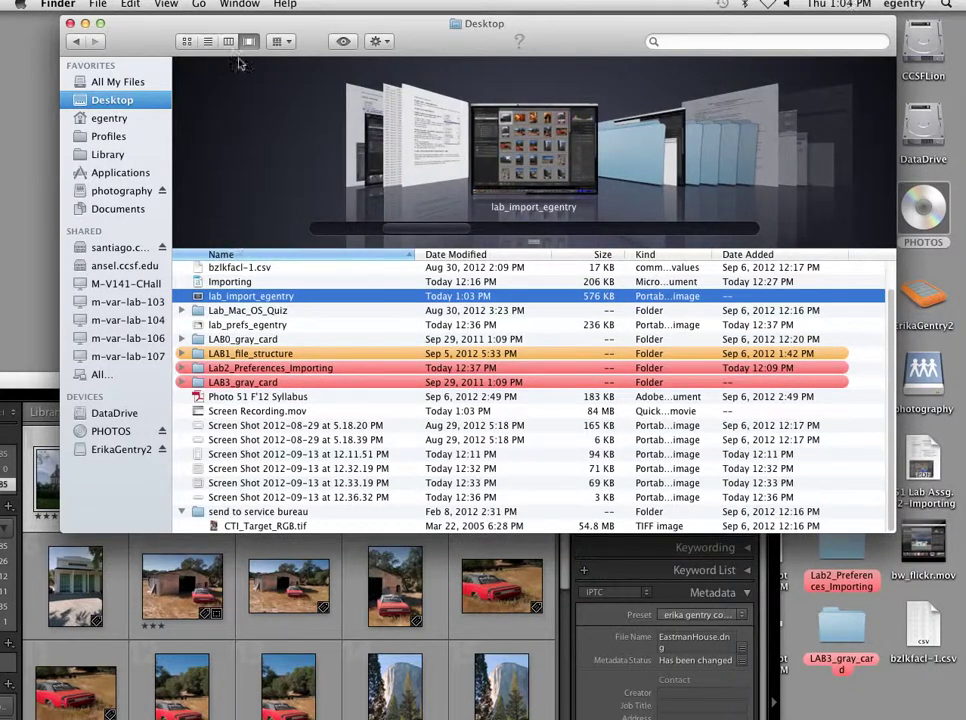
- Connect to the afp://photo.ccsf.edu server, skipping extra volumes
left_click(199, 4)
left_click(250, 263)
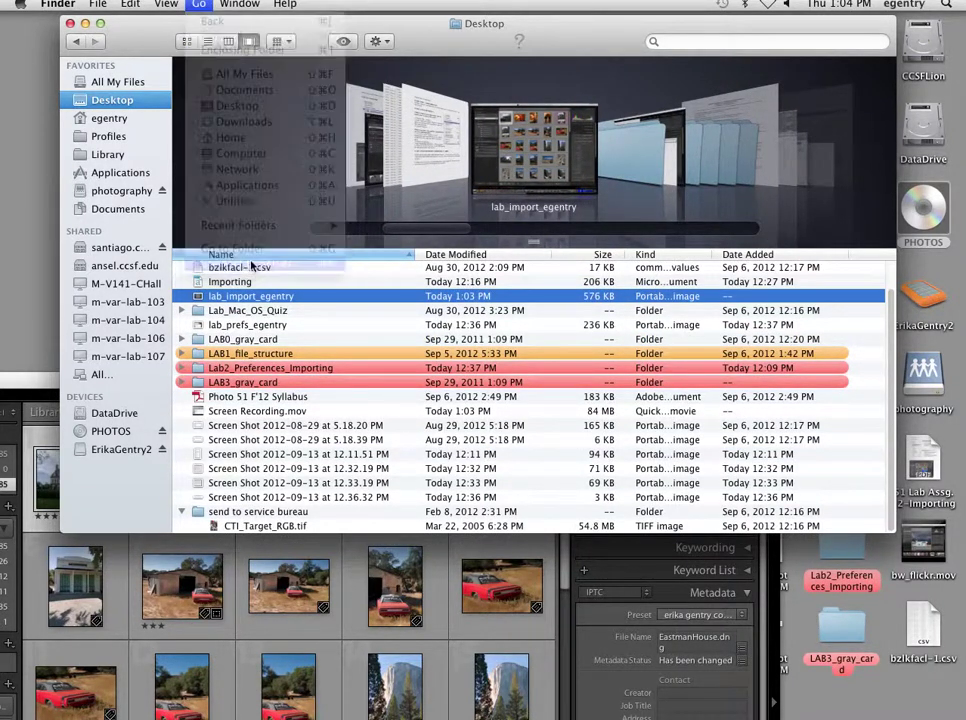
left_click(655, 556)
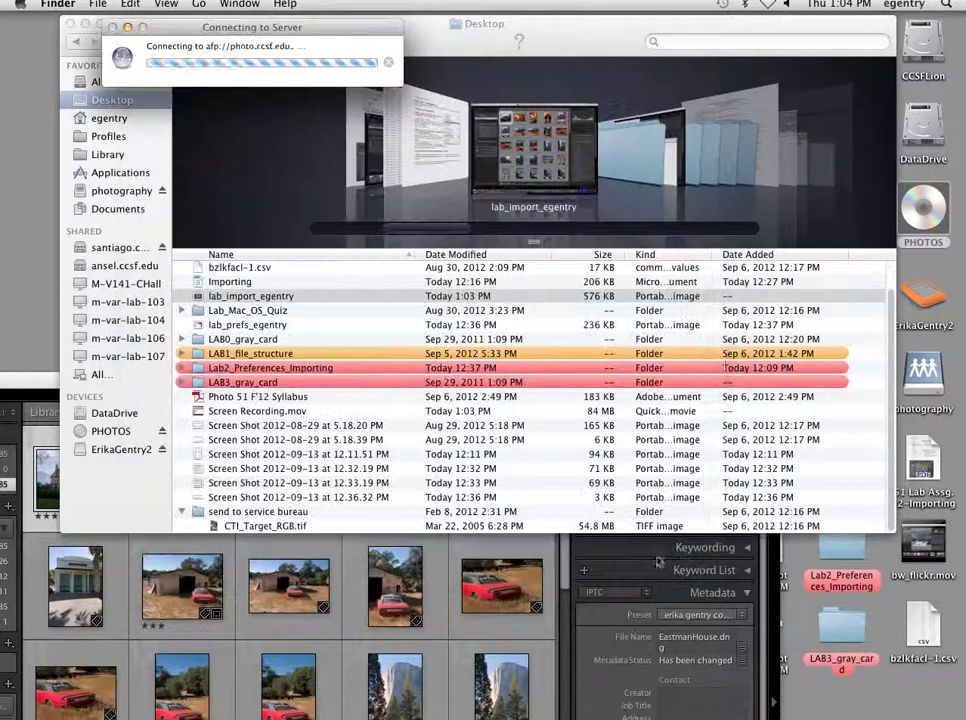
left_click(922, 372)
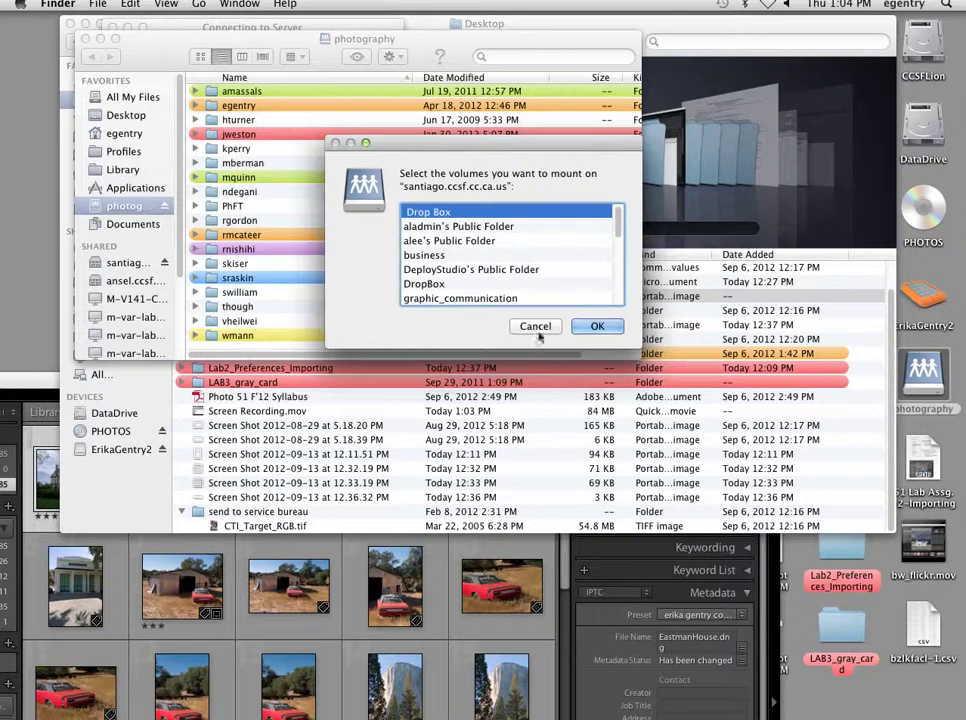
left_click(535, 326)
- Open the student's folder > PH51 > DropBox on the server, then switch to QuickTime Player
left_click(231, 106)
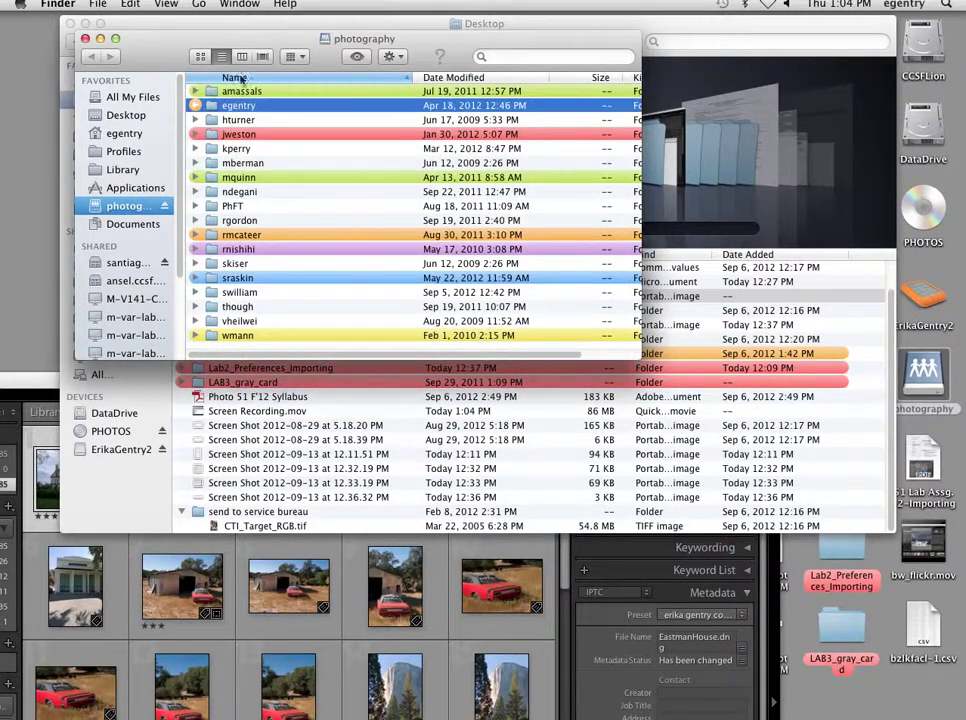
left_click(242, 57)
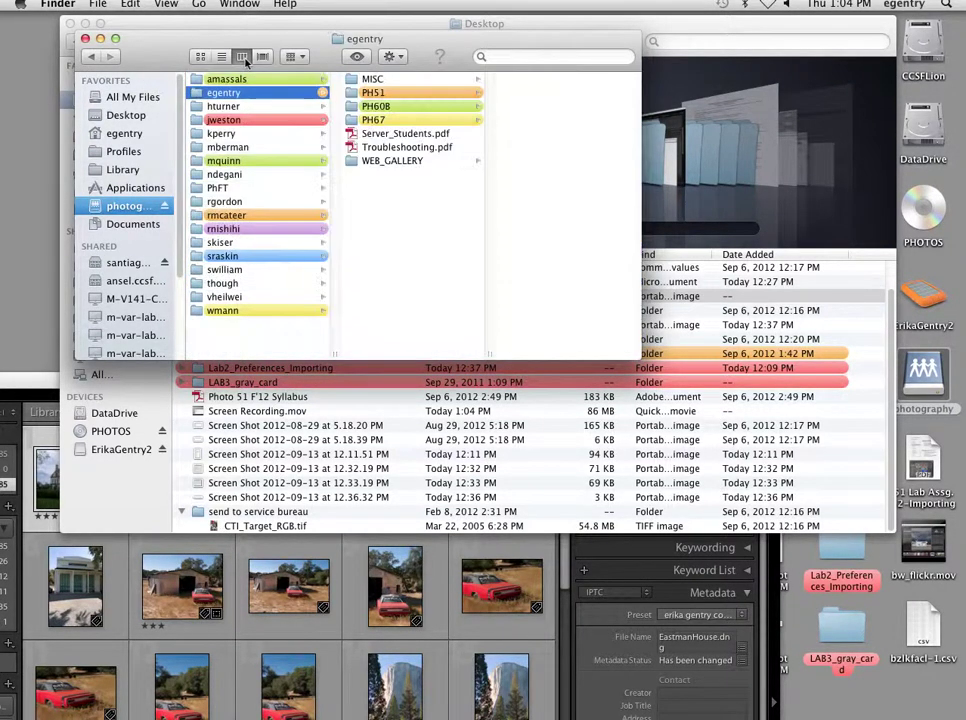
left_click(372, 92)
left_click(548, 82)
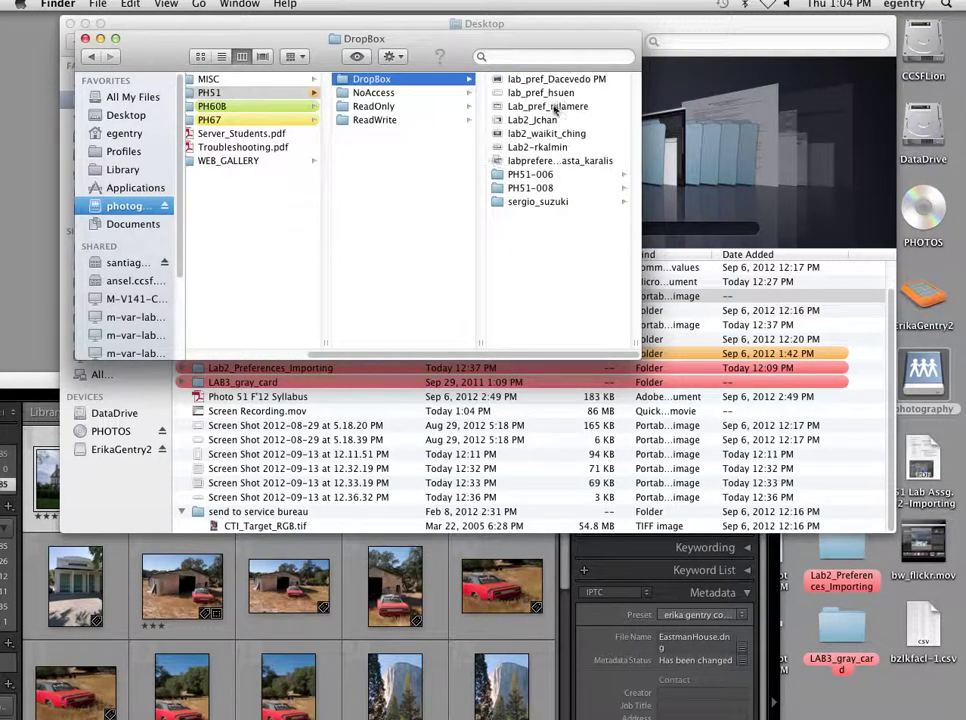
mouse_move(400, 705)
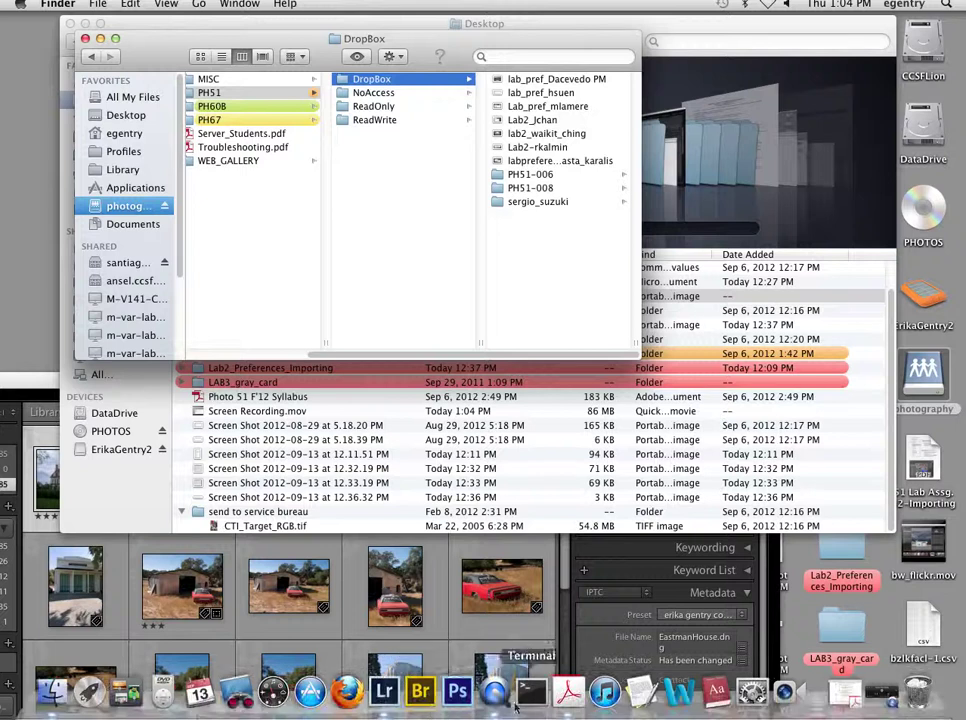
left_click(497, 694)
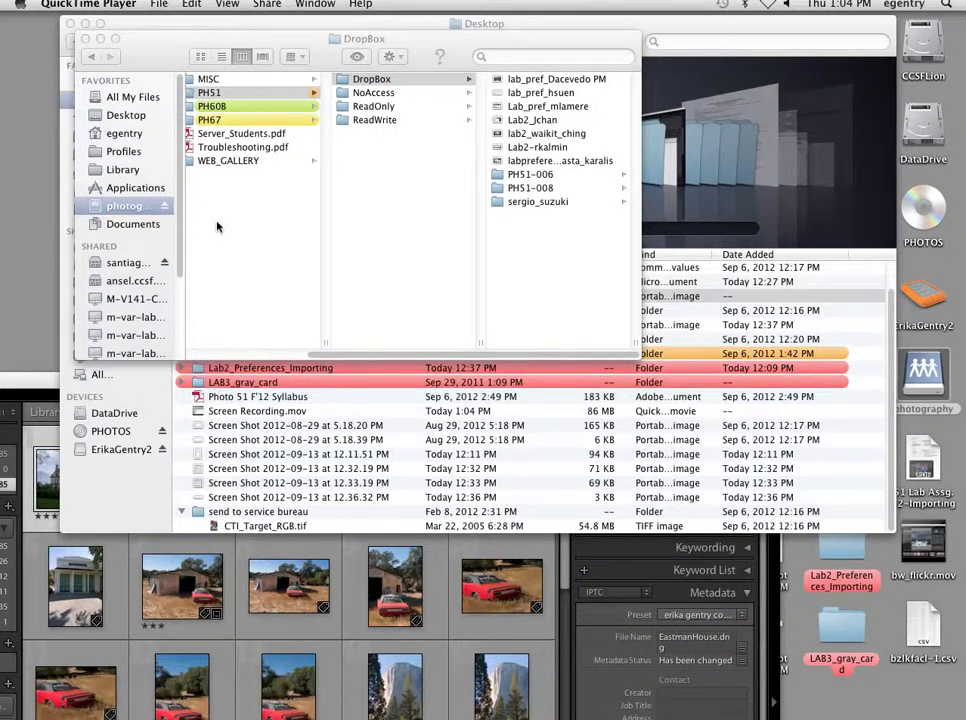